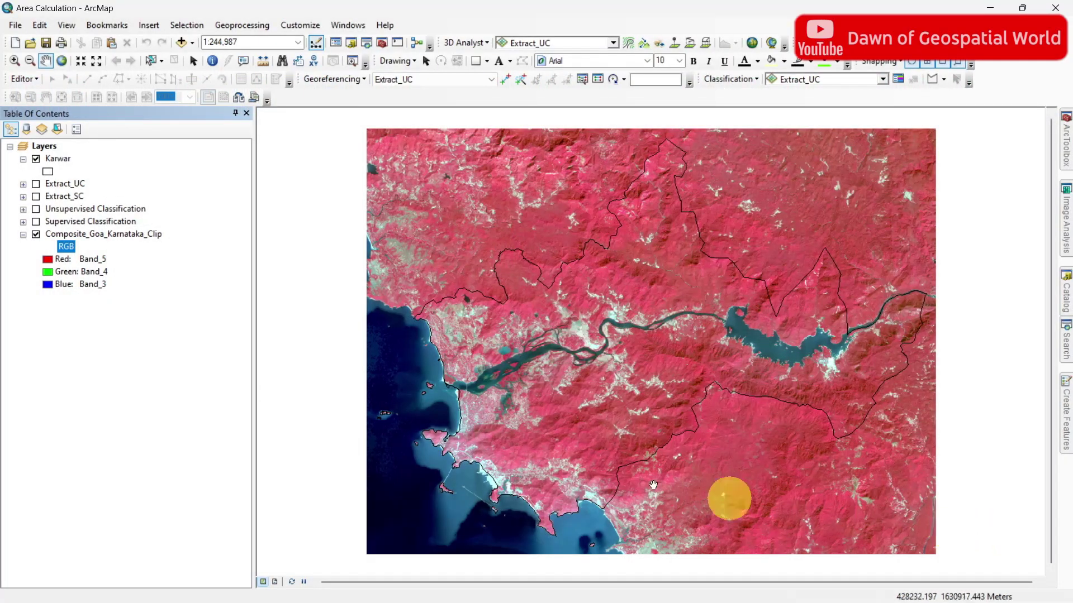
Step: Display the Supervised and Unsupervised Classification rasters and expand their legend classes
{"action": "left_click", "coordinate": [112, 352]}
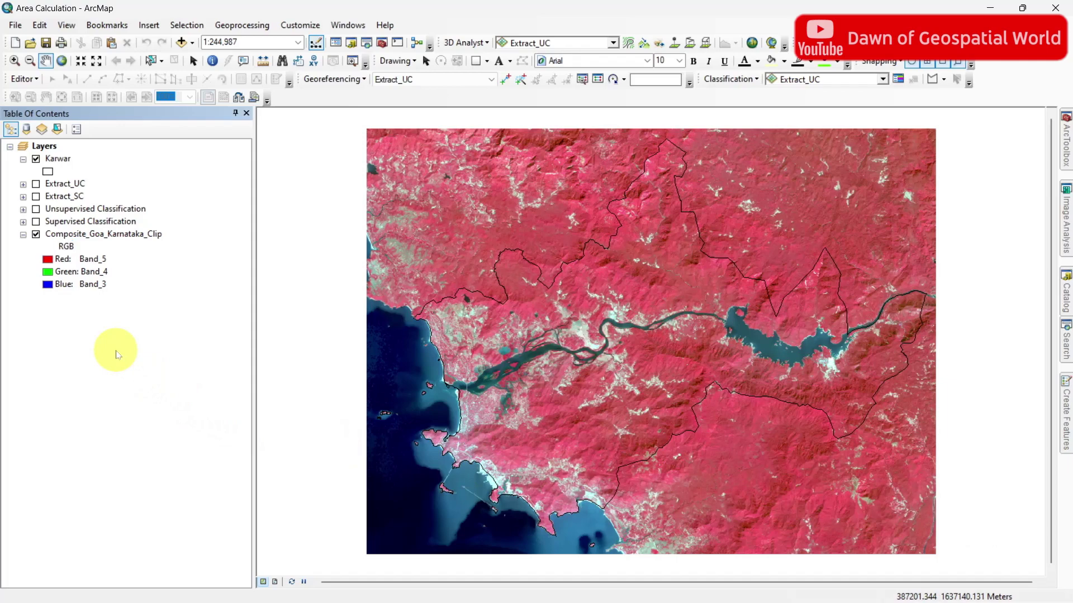
{"action": "left_click", "coordinate": [73, 234]}
{"action": "left_click", "coordinate": [58, 159]}
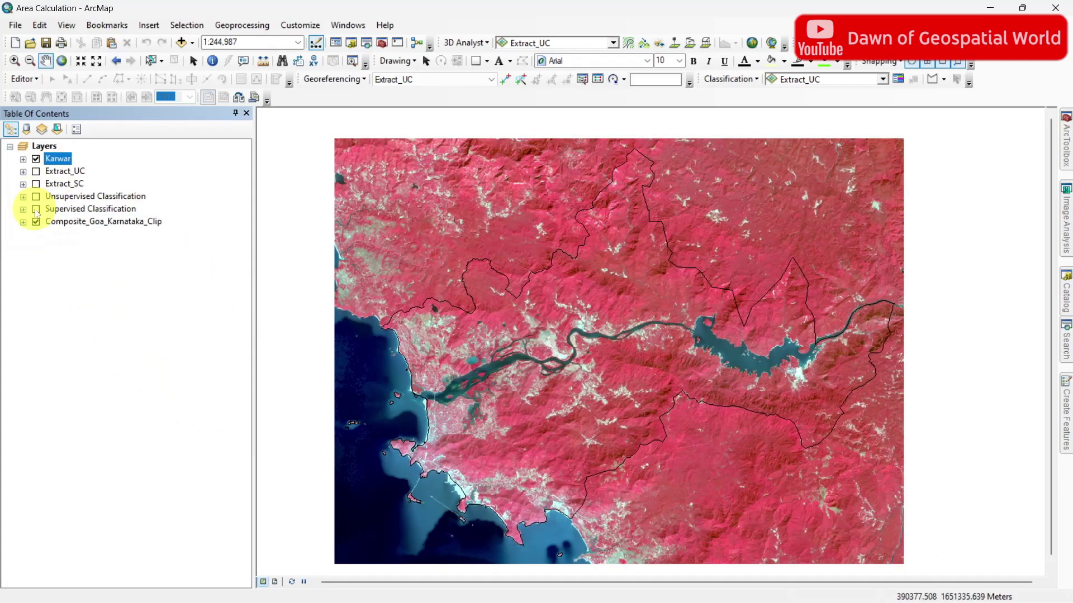
{"action": "left_click", "coordinate": [36, 210]}
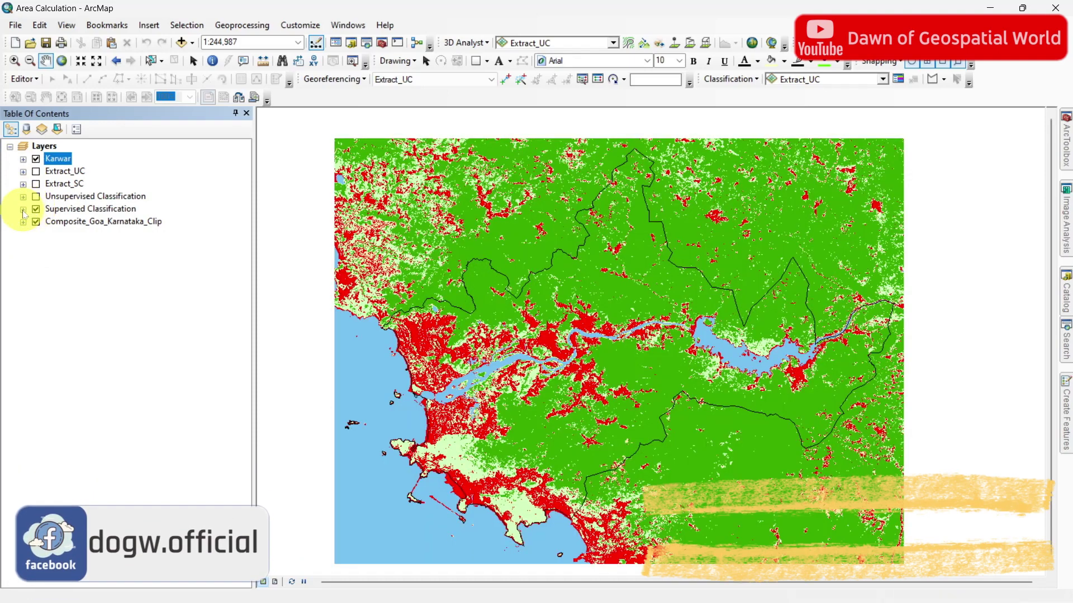
{"action": "left_click", "coordinate": [23, 209]}
{"action": "left_click", "coordinate": [36, 196]}
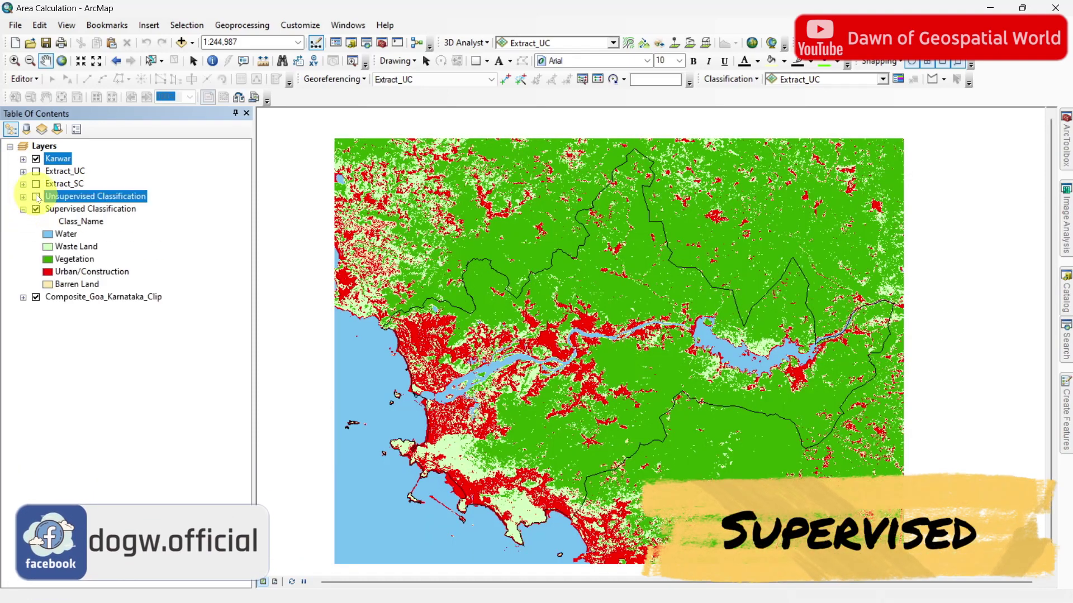
{"action": "left_click", "coordinate": [23, 197]}
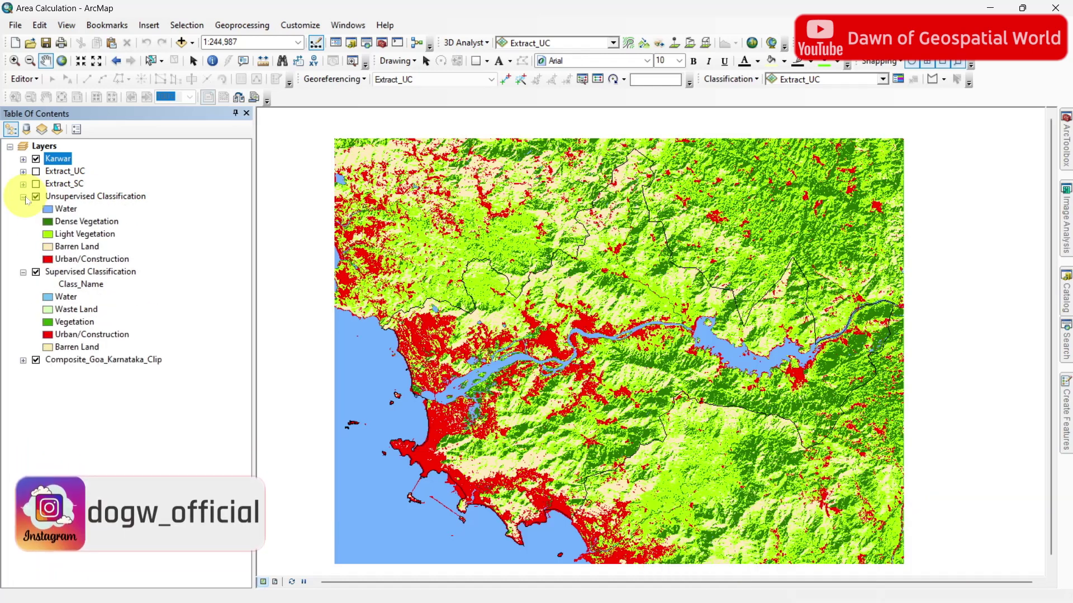
Step: Collapse and hide both full-extent classifications and the composite image, leaving the Karwar outline
{"action": "left_click", "coordinate": [24, 198]}
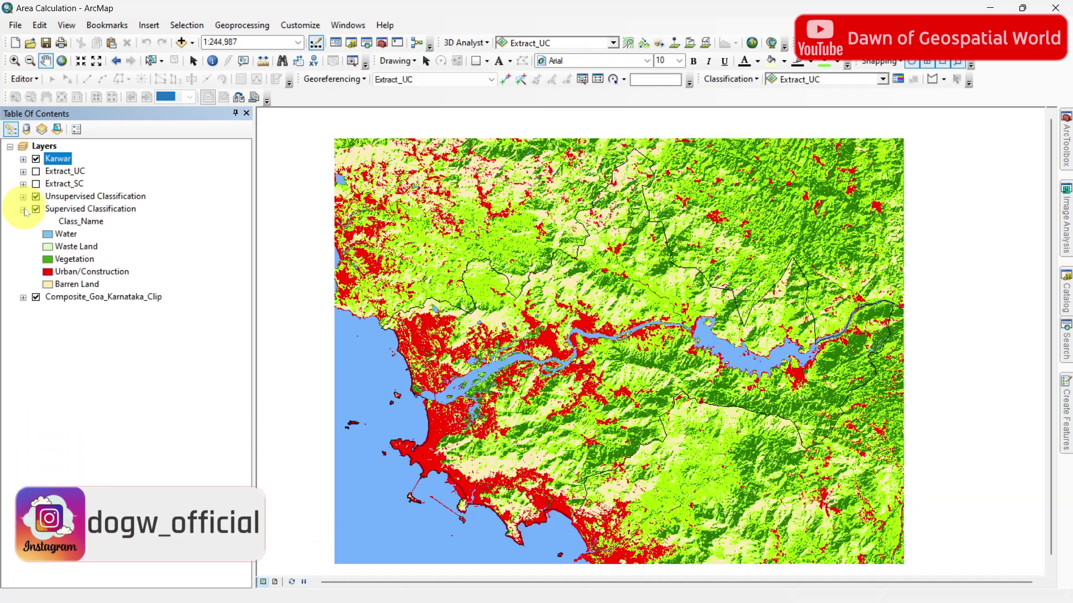
{"action": "left_click", "coordinate": [23, 209]}
{"action": "left_click", "coordinate": [35, 209]}
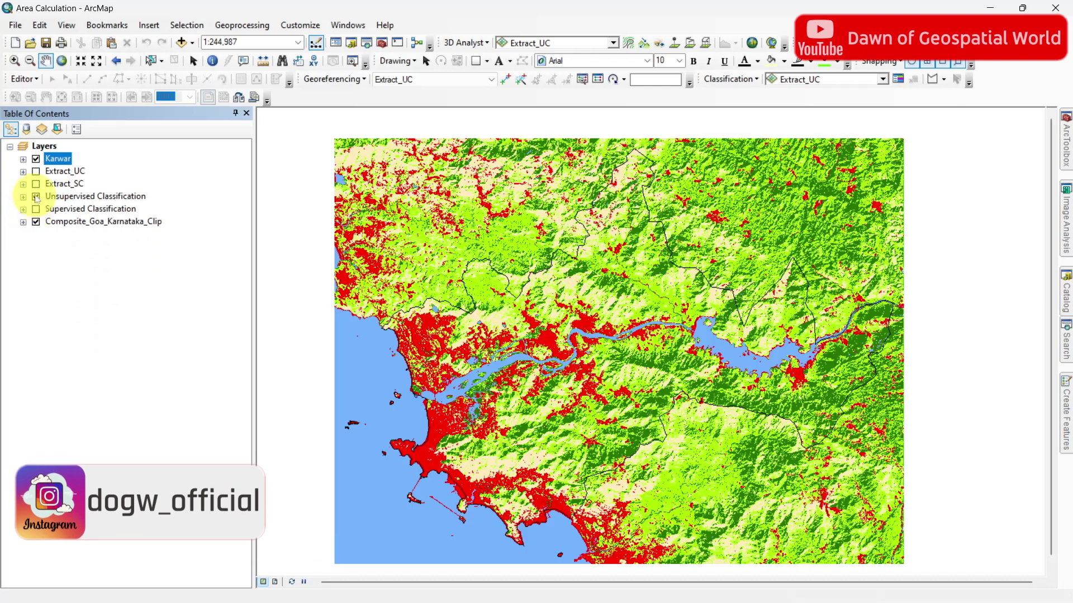
{"action": "left_click", "coordinate": [36, 196]}
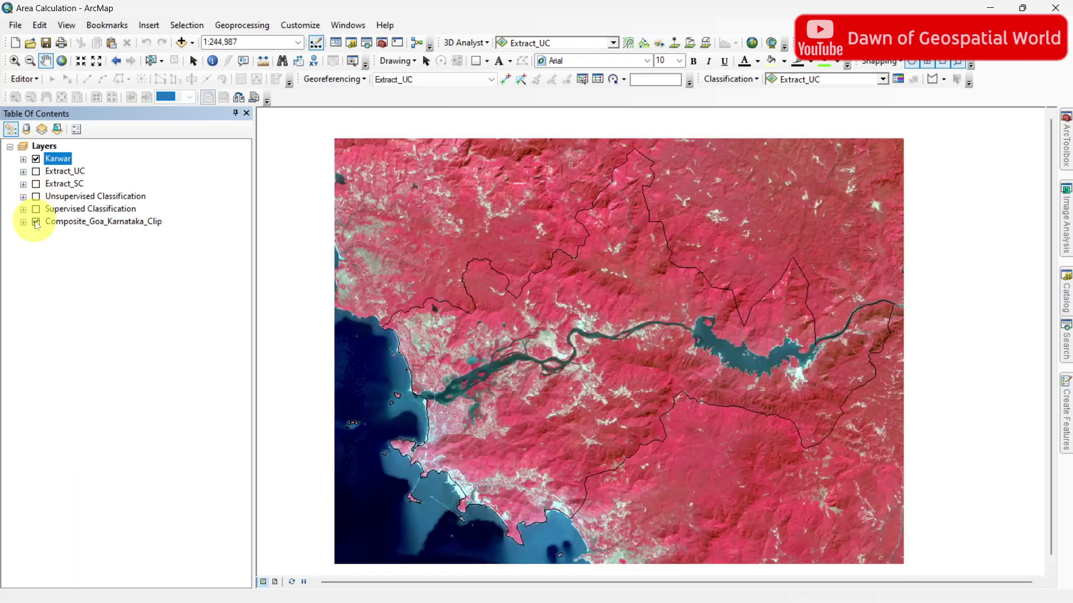
{"action": "left_click", "coordinate": [36, 221]}
Step: Display the Karwar-clipped Extract_SC and Extract_UC rasters with their class legends expanded
{"action": "left_click", "coordinate": [36, 184]}
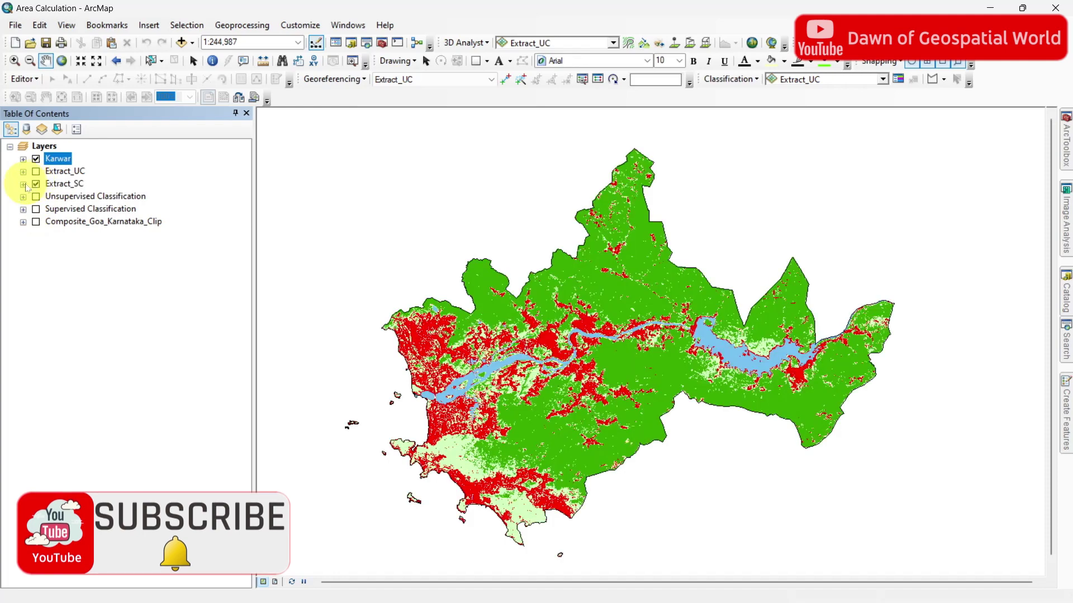
{"action": "left_click", "coordinate": [23, 184]}
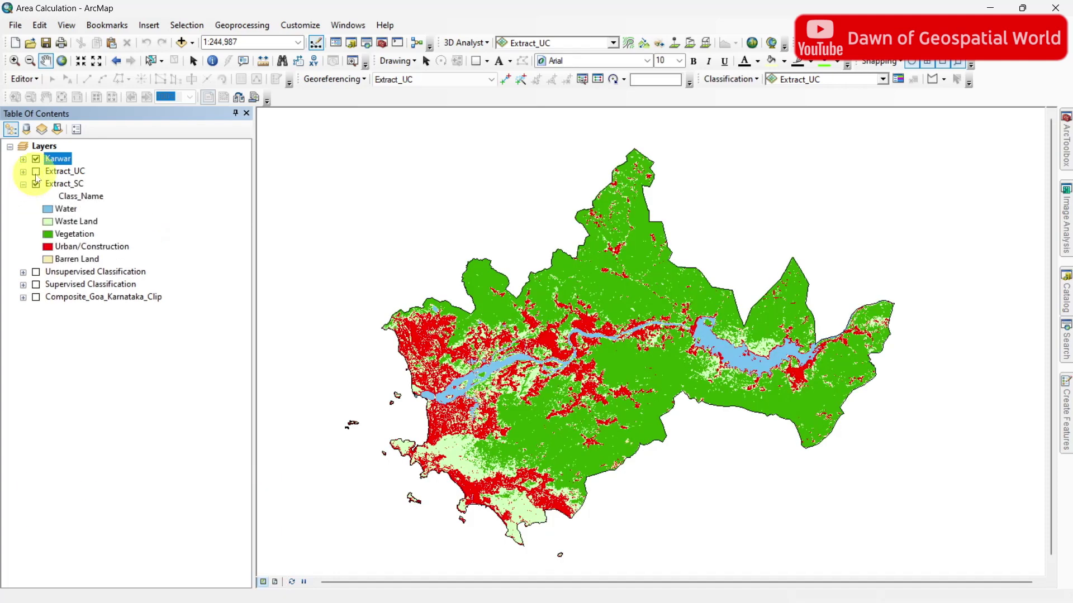
{"action": "left_click", "coordinate": [35, 171]}
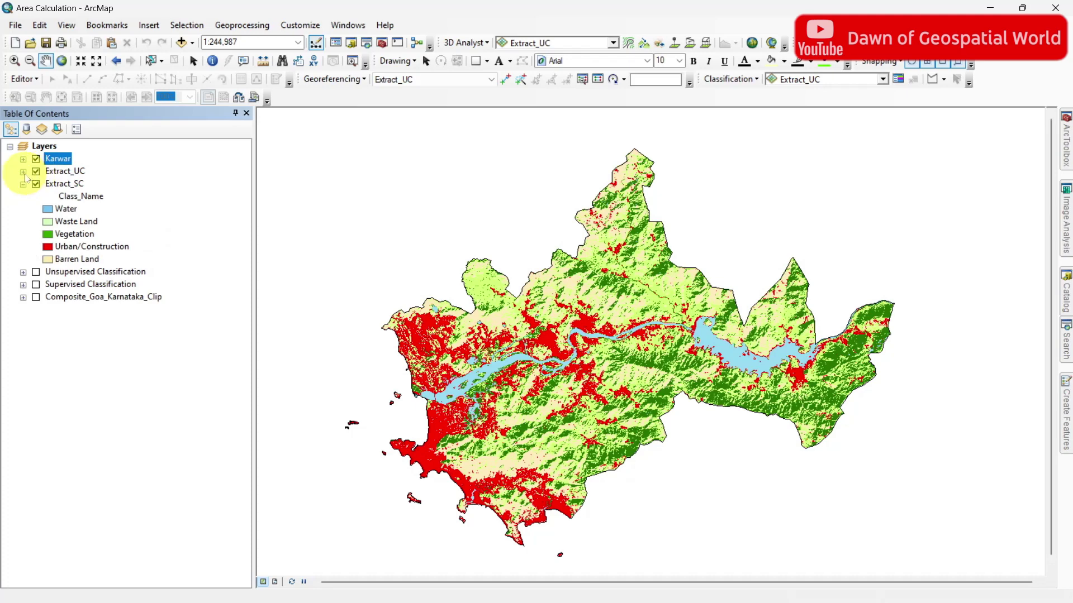
{"action": "left_click", "coordinate": [24, 172]}
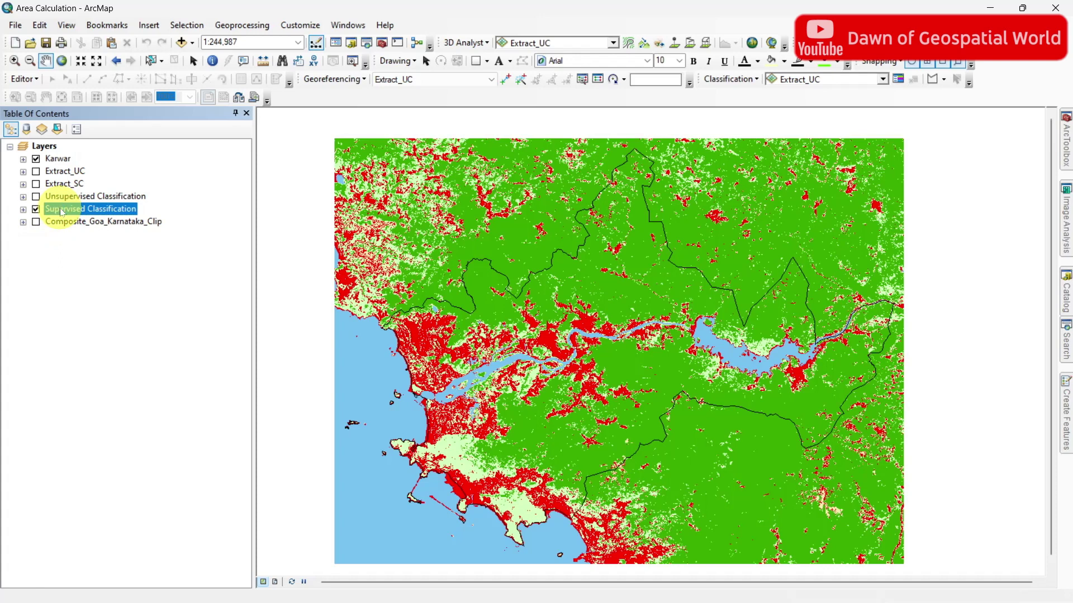
Step: Check the Supervised Classification layer's source spatial reference in its properties
{"action": "right_click", "coordinate": [61, 211]}
{"action": "left_click", "coordinate": [120, 410]}
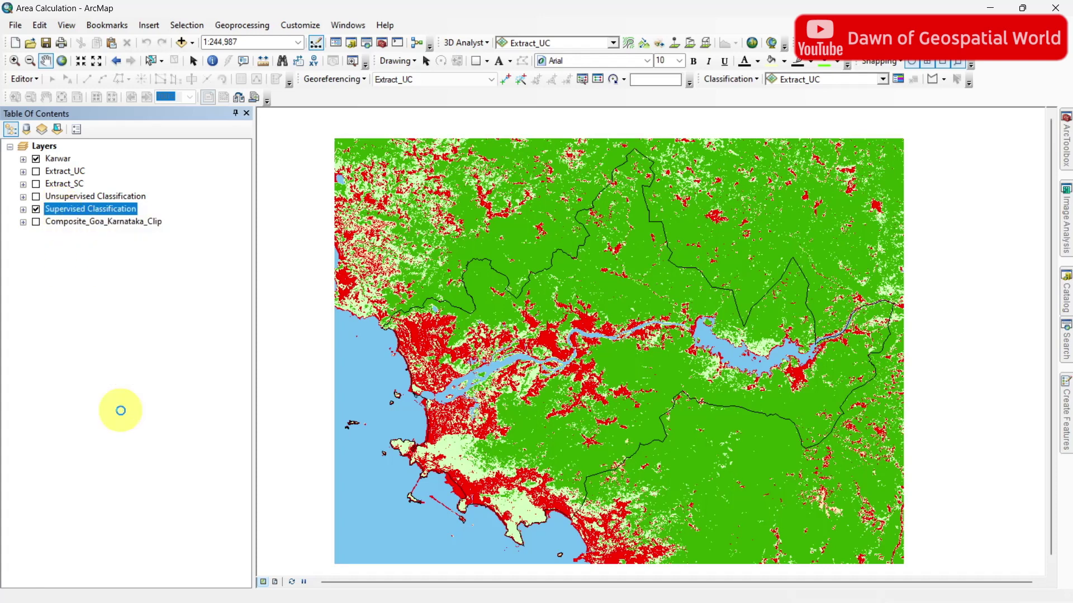
{"action": "left_click_drag", "start_coordinate": [694, 192], "coordinate": [692, 243]}
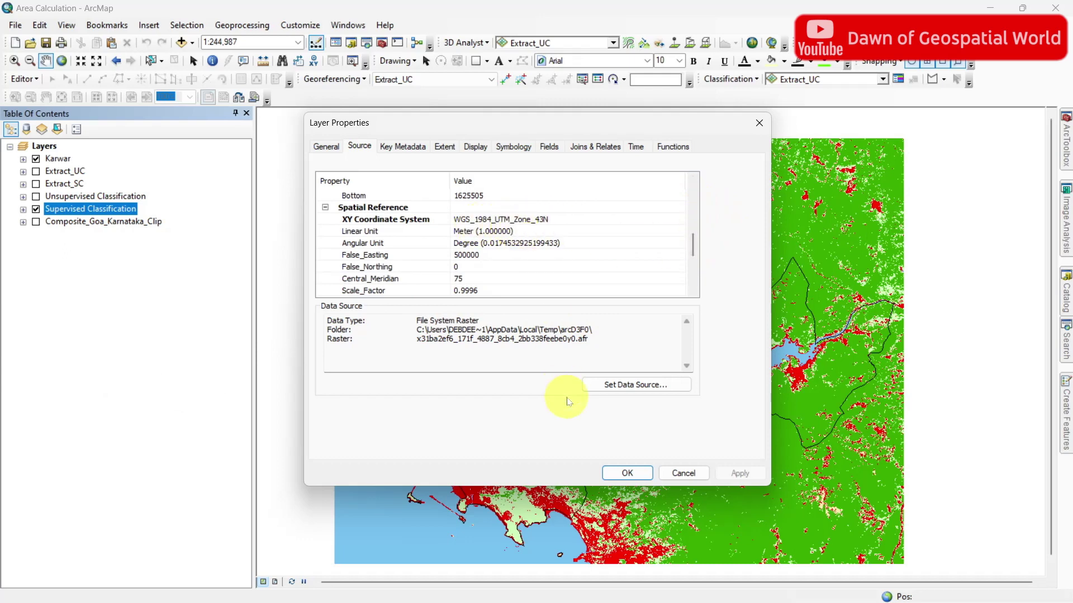
{"action": "left_click", "coordinate": [621, 474]}
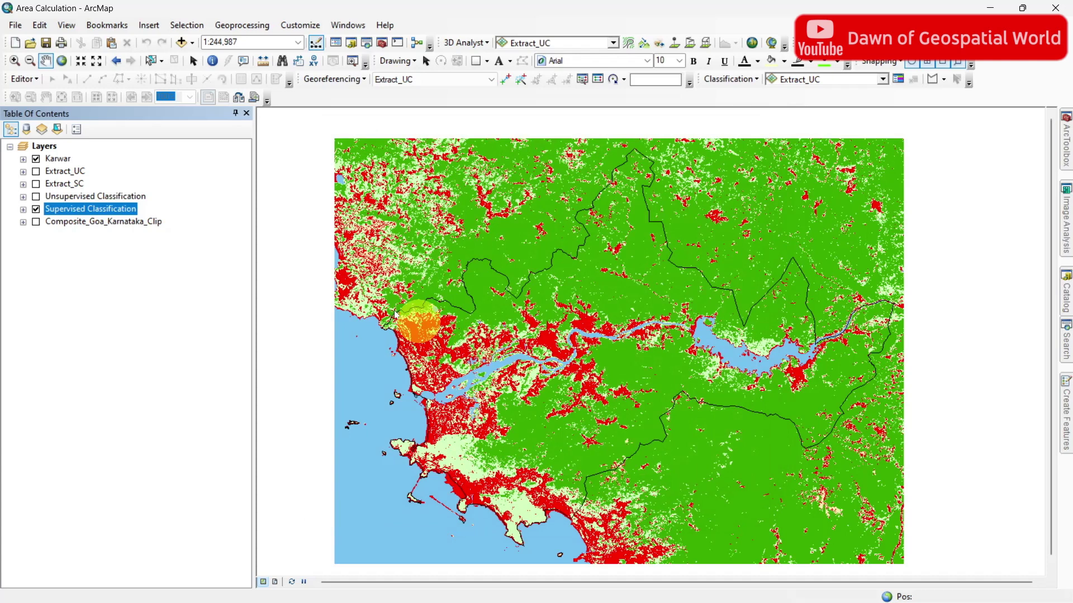
Step: Confirm the Unsupervised Classification layer's spatial reference is WGS_1984_UTM_Zone_43N
{"action": "left_click", "coordinate": [132, 198]}
{"action": "right_click", "coordinate": [132, 201]}
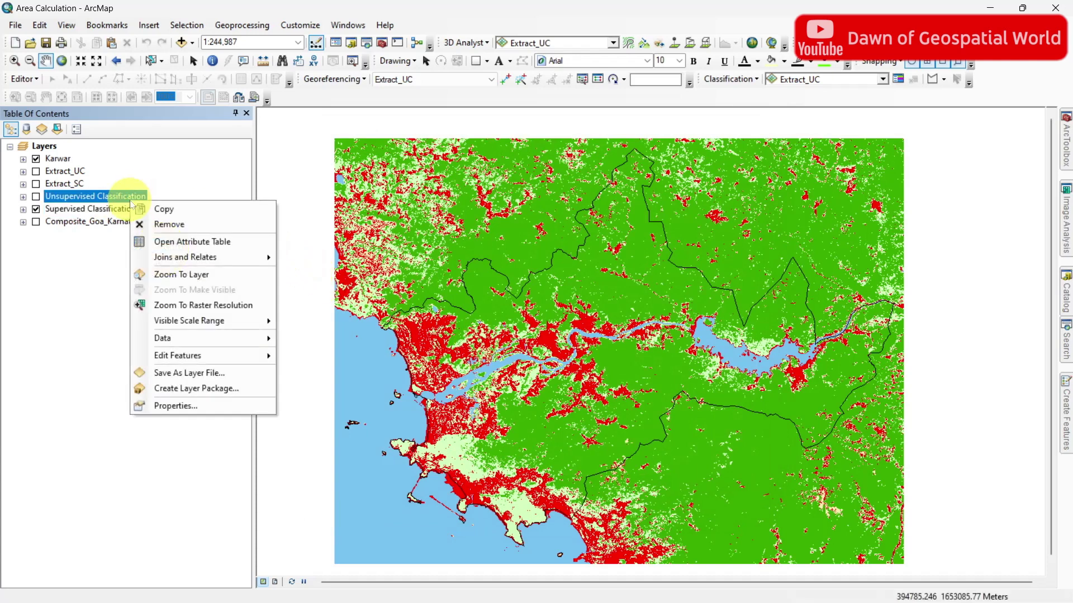
{"action": "left_click", "coordinate": [182, 402]}
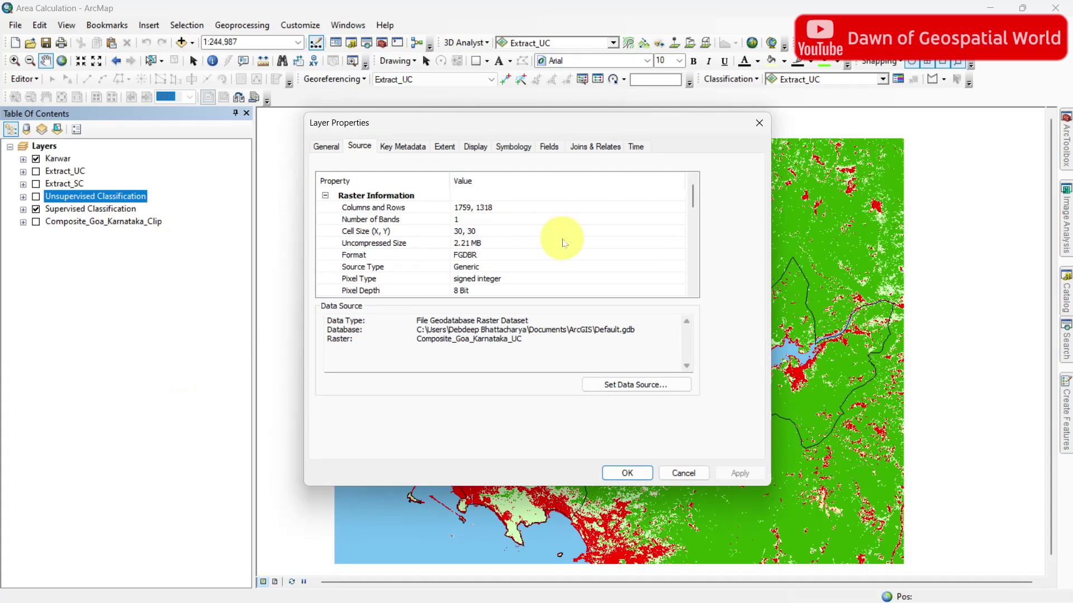
{"action": "left_click_drag", "start_coordinate": [694, 197], "coordinate": [696, 258]}
{"action": "left_click", "coordinate": [758, 123]}
Step: Search tools for 'reproject', open Project Raster, then close it without running it
{"action": "mouse_move", "coordinate": [1065, 337]}
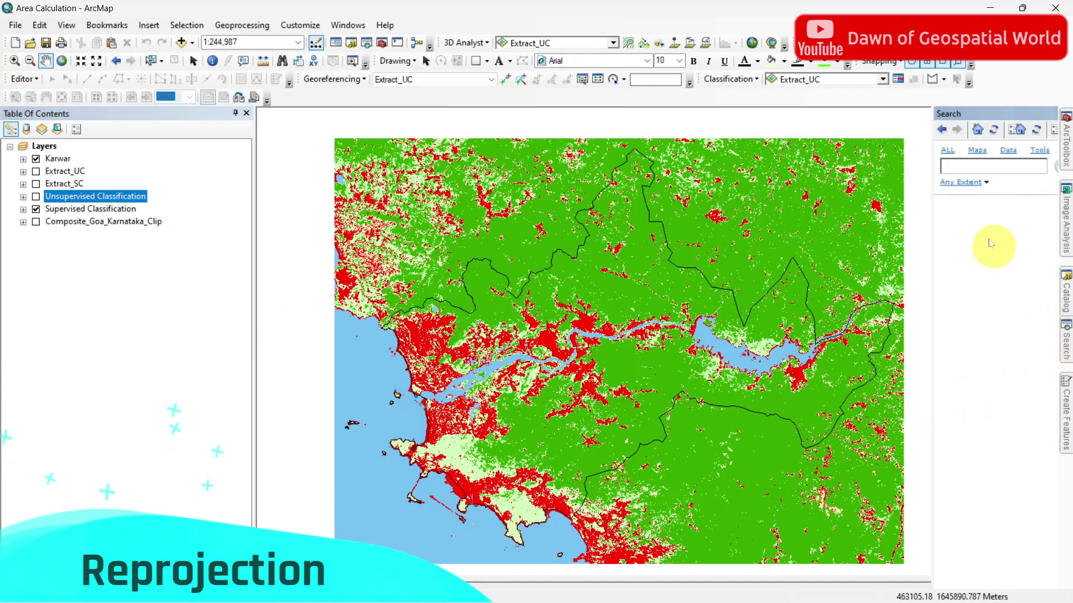
{"action": "left_click", "coordinate": [953, 165]}
{"action": "type", "text": "re"}
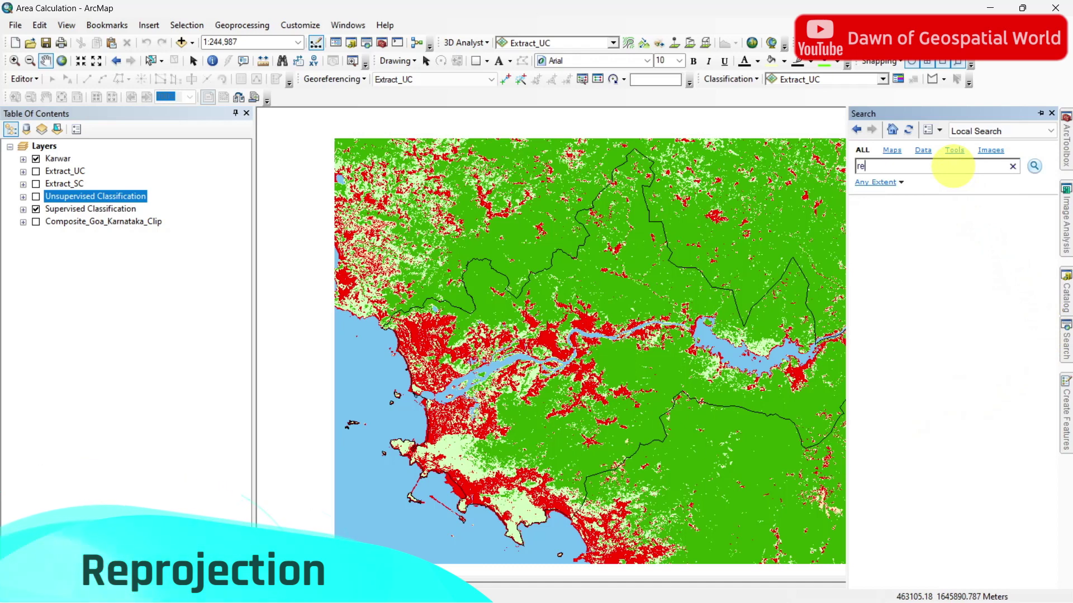
{"action": "type", "text": "proje"}
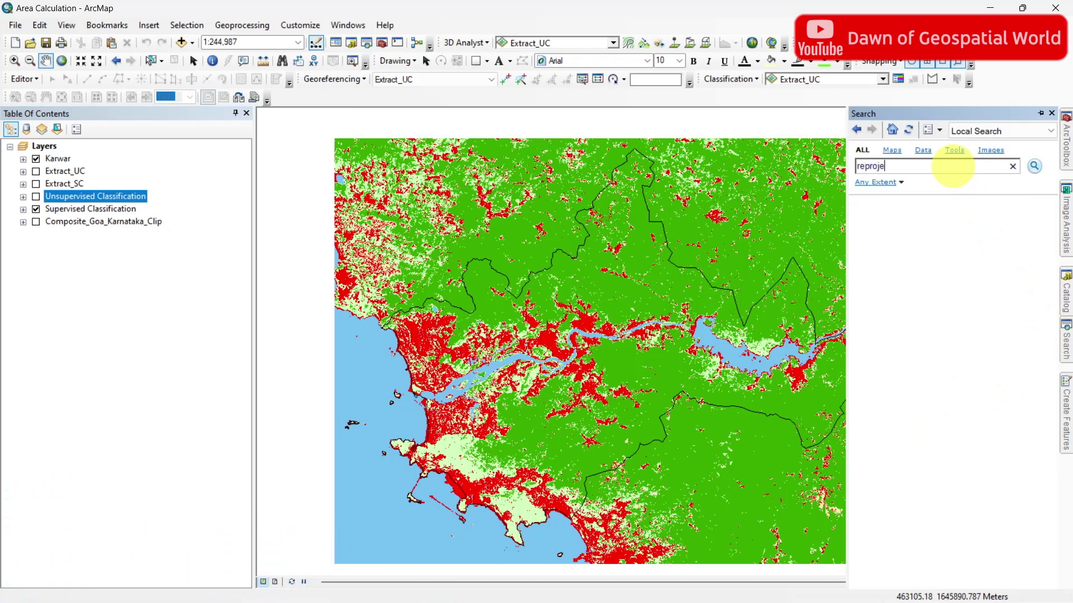
{"action": "type", "text": "ct"}
{"action": "key", "text": "Return"}
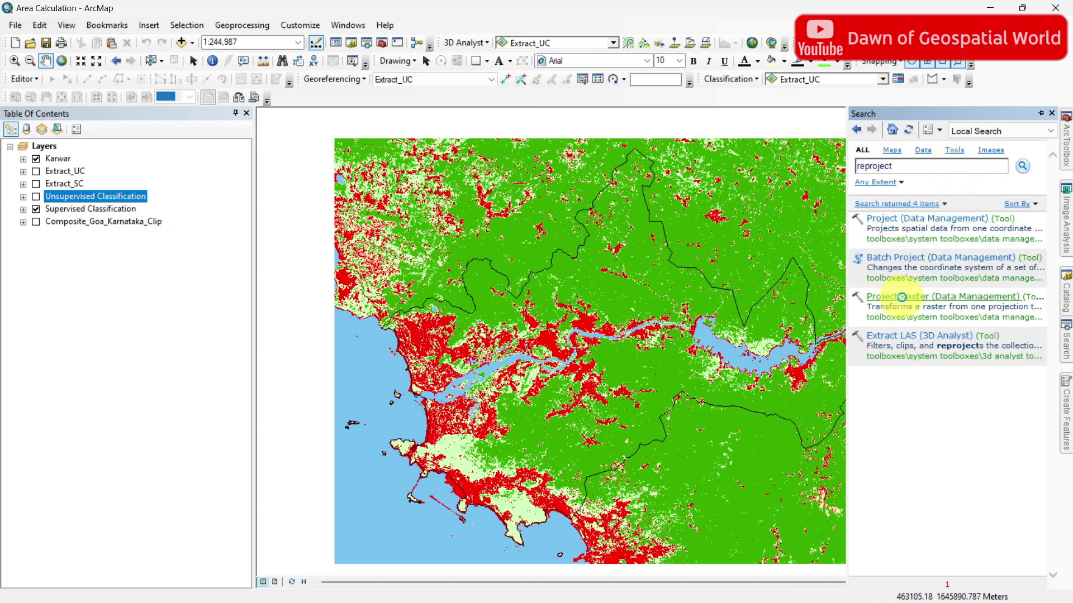
{"action": "left_click", "coordinate": [901, 297]}
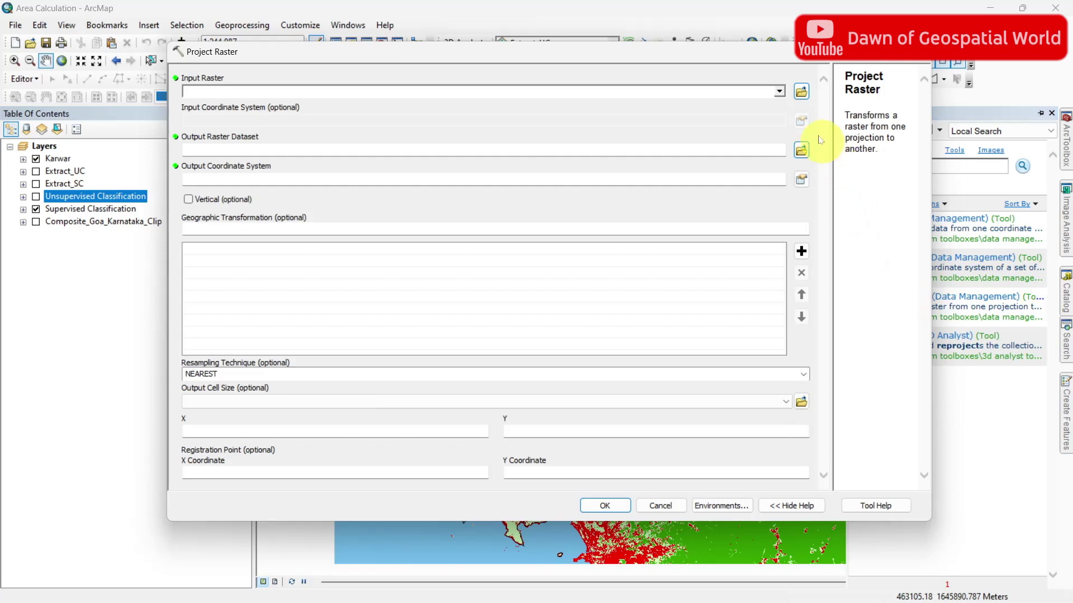
{"action": "left_click", "coordinate": [780, 91]}
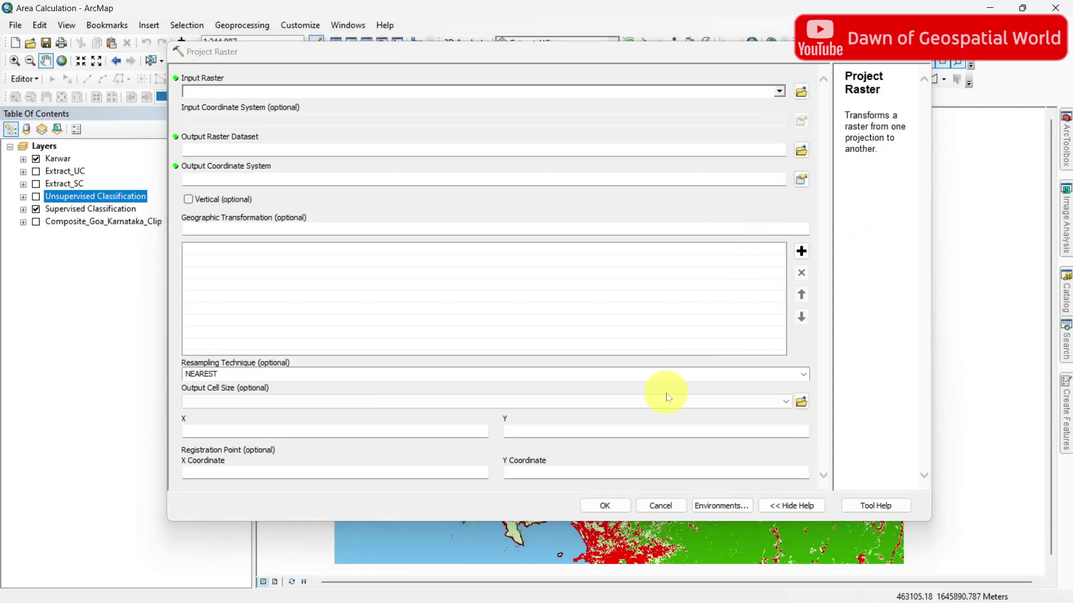
{"action": "left_click", "coordinate": [922, 53]}
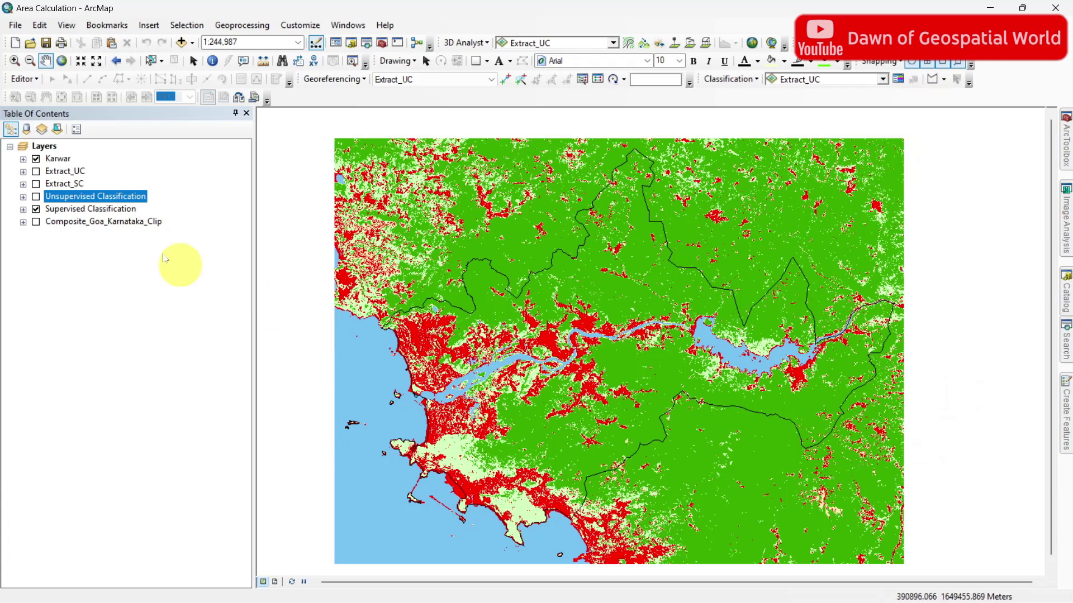
Step: Show Extract_SC with its legend and open its attribute table
{"action": "left_click", "coordinate": [36, 183]}
{"action": "left_click", "coordinate": [23, 183]}
{"action": "right_click", "coordinate": [80, 184]}
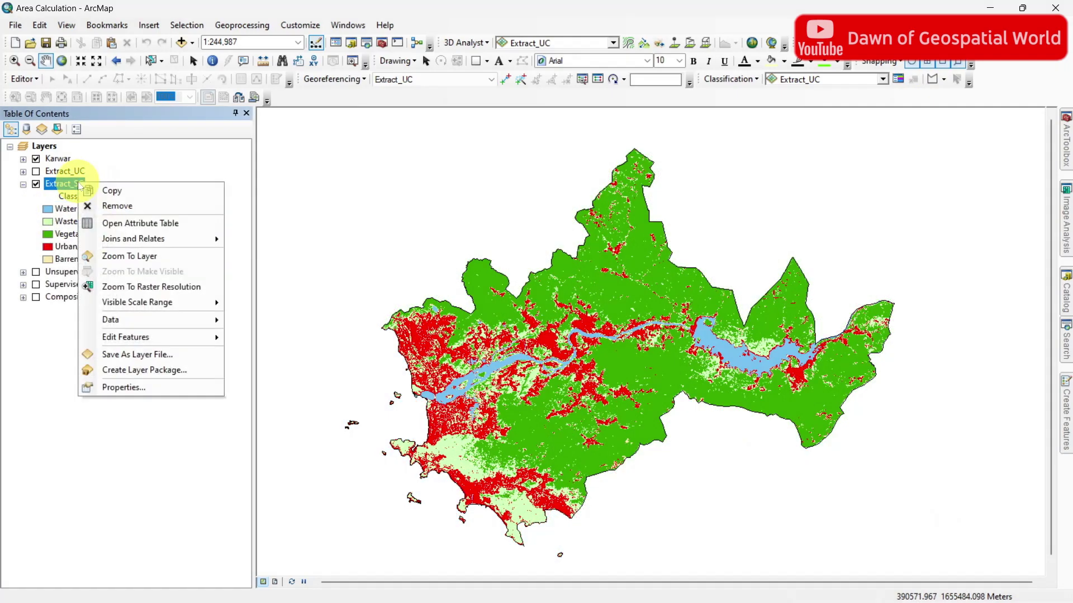
{"action": "left_click", "coordinate": [113, 223]}
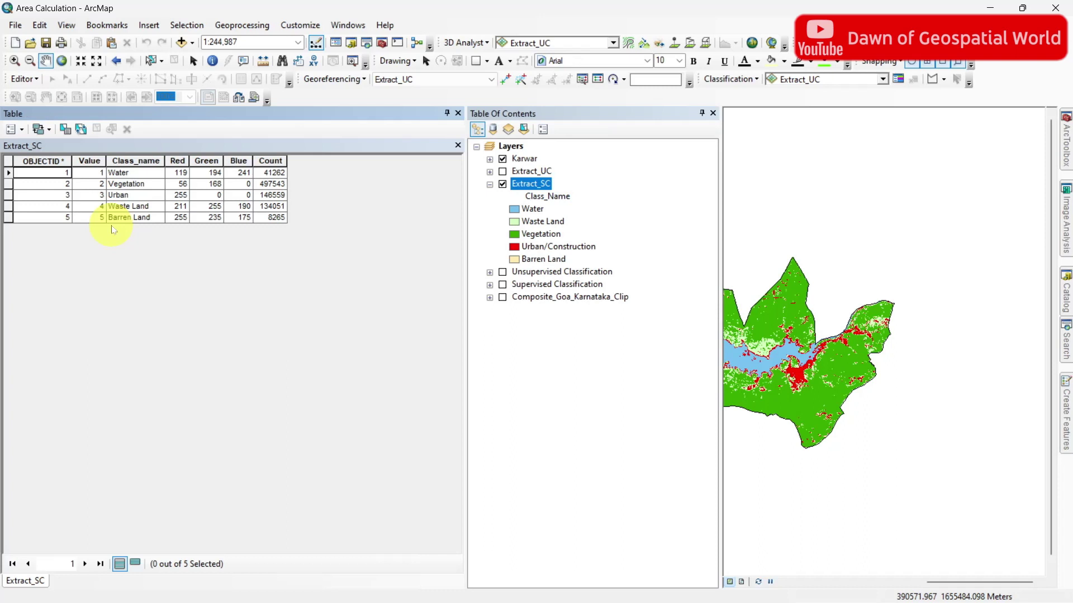
{"action": "left_click", "coordinate": [270, 161]}
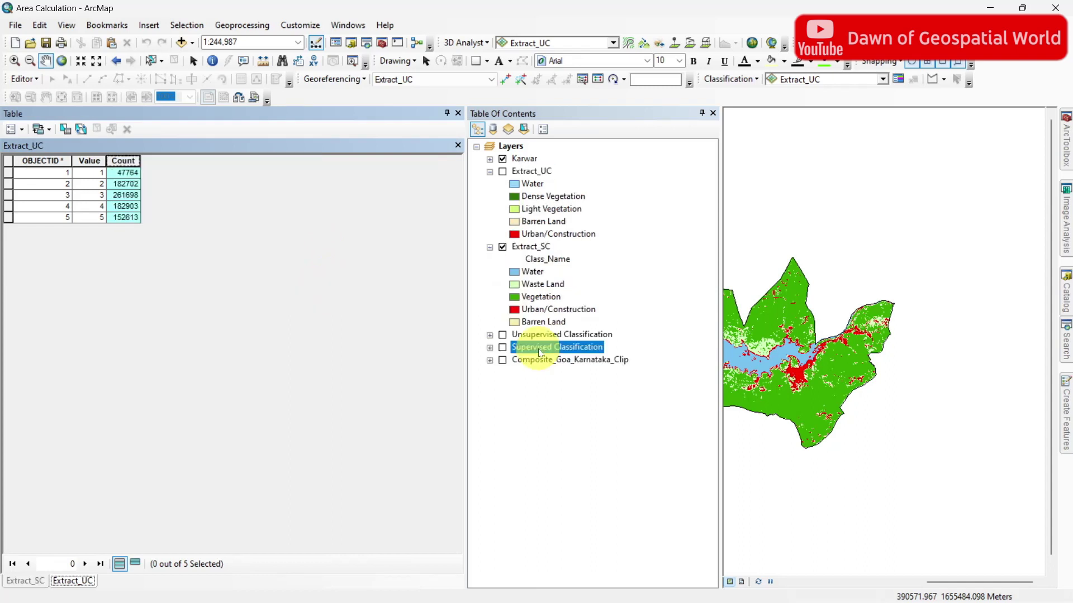
Step: Open the Supervised and Unsupervised Classification attribute tables, then return to Extract_UC's table
{"action": "right_click", "coordinate": [539, 347]}
{"action": "left_click", "coordinate": [590, 395]}
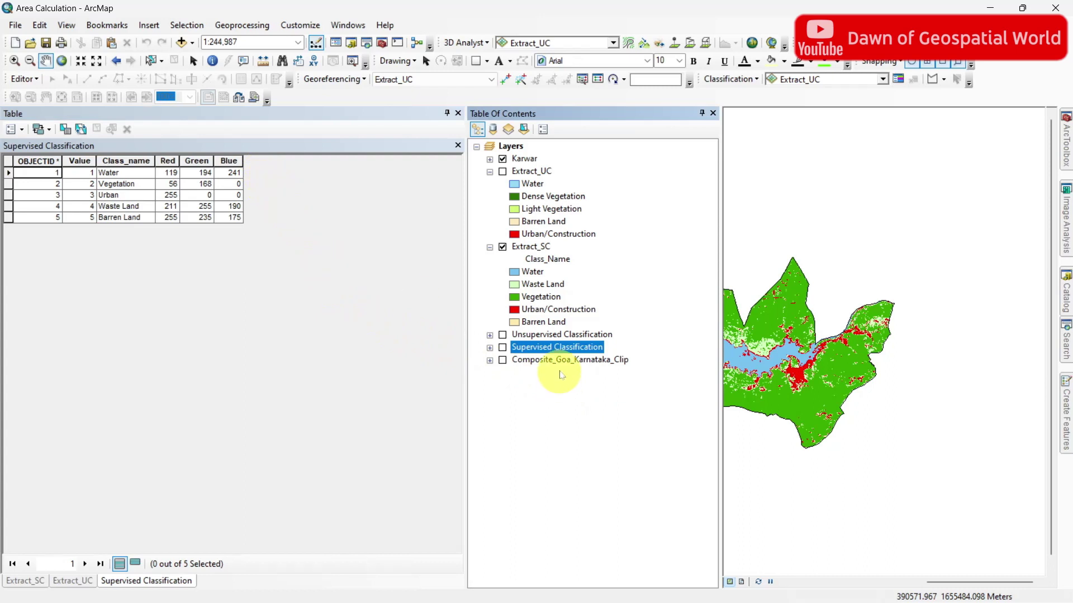
{"action": "right_click", "coordinate": [550, 334]}
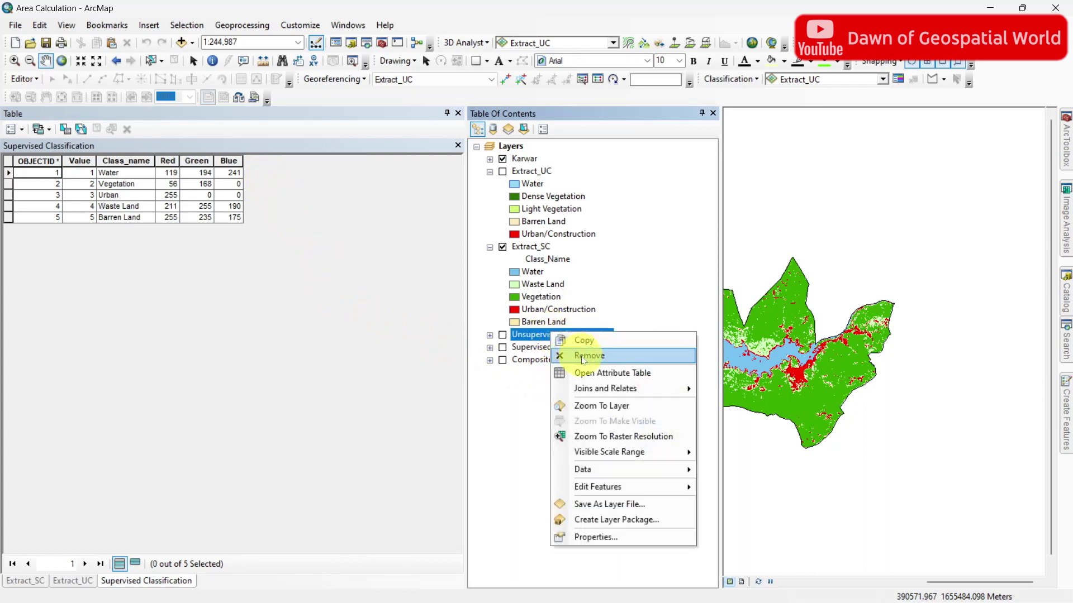
{"action": "left_click", "coordinate": [595, 373]}
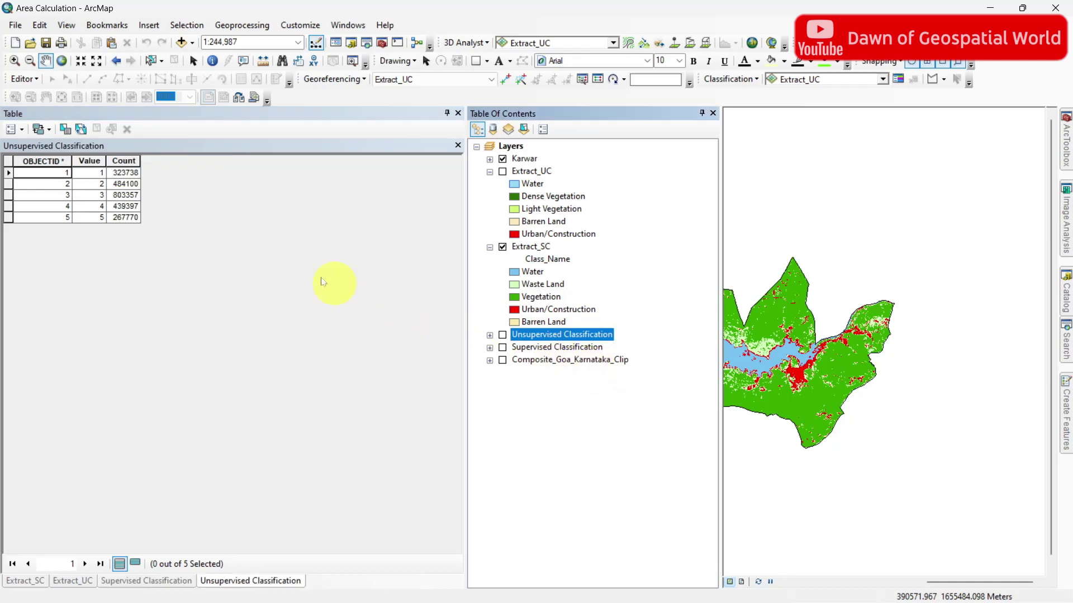
{"action": "left_click", "coordinate": [124, 161]}
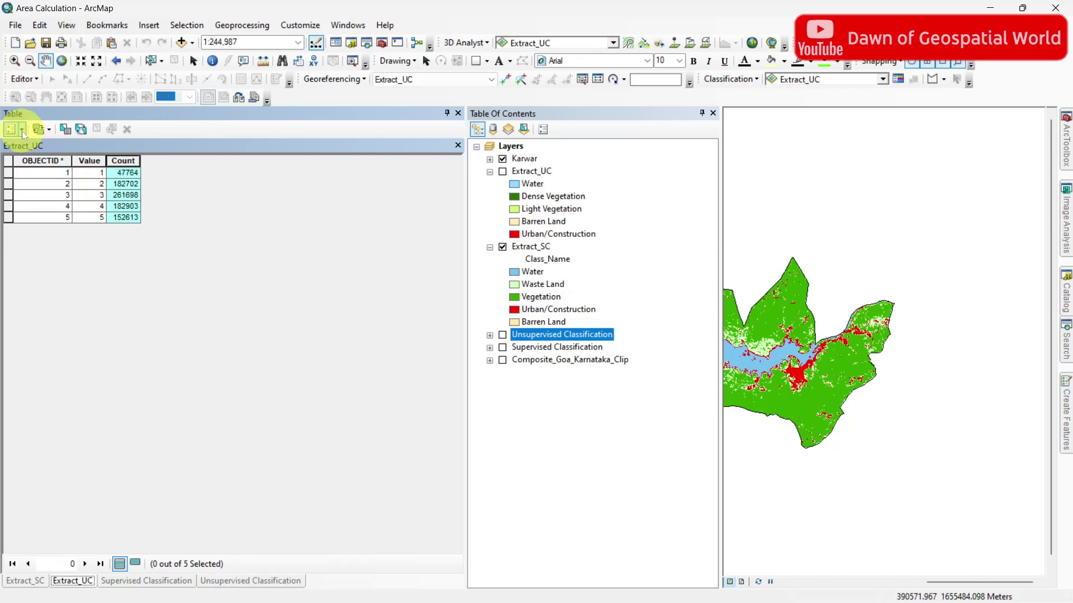
Step: Add a Text field named 'Class' to the Extract_UC attribute table
{"action": "left_click", "coordinate": [20, 130]}
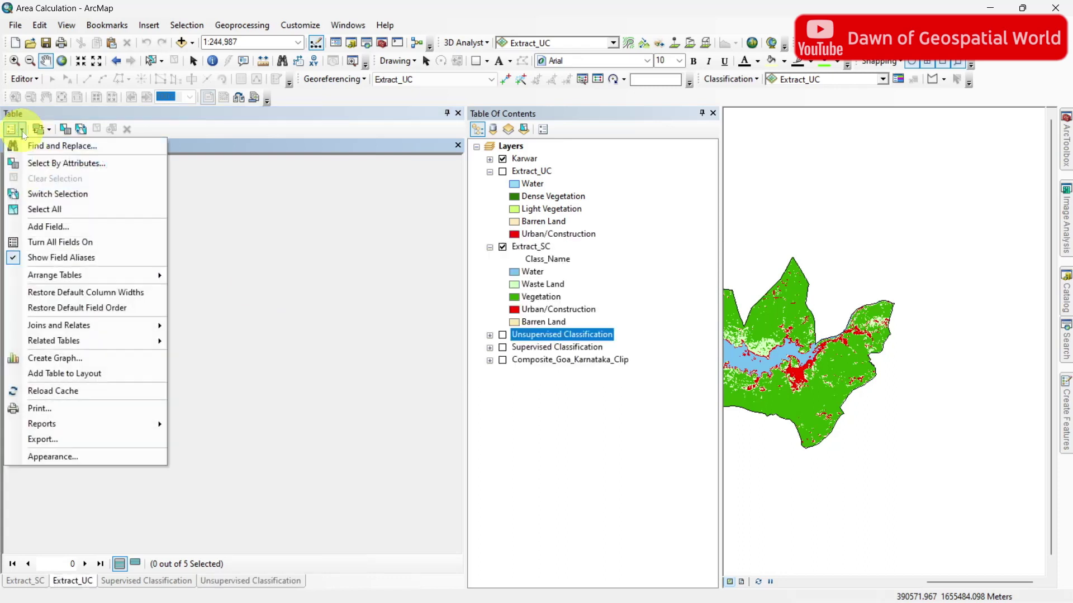
{"action": "left_click", "coordinate": [57, 230]}
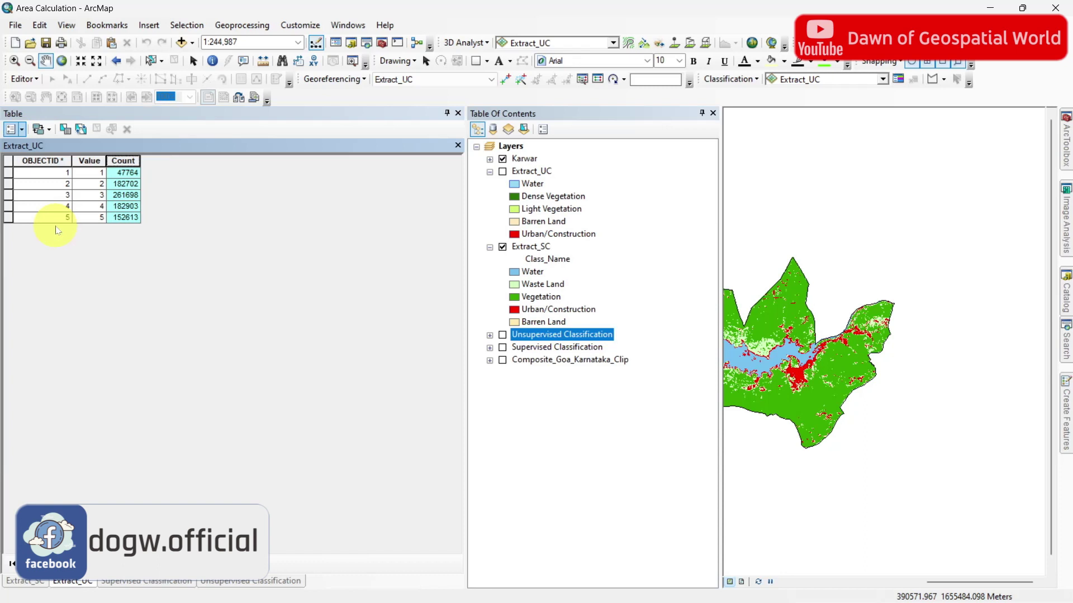
{"action": "type", "text": "Class"}
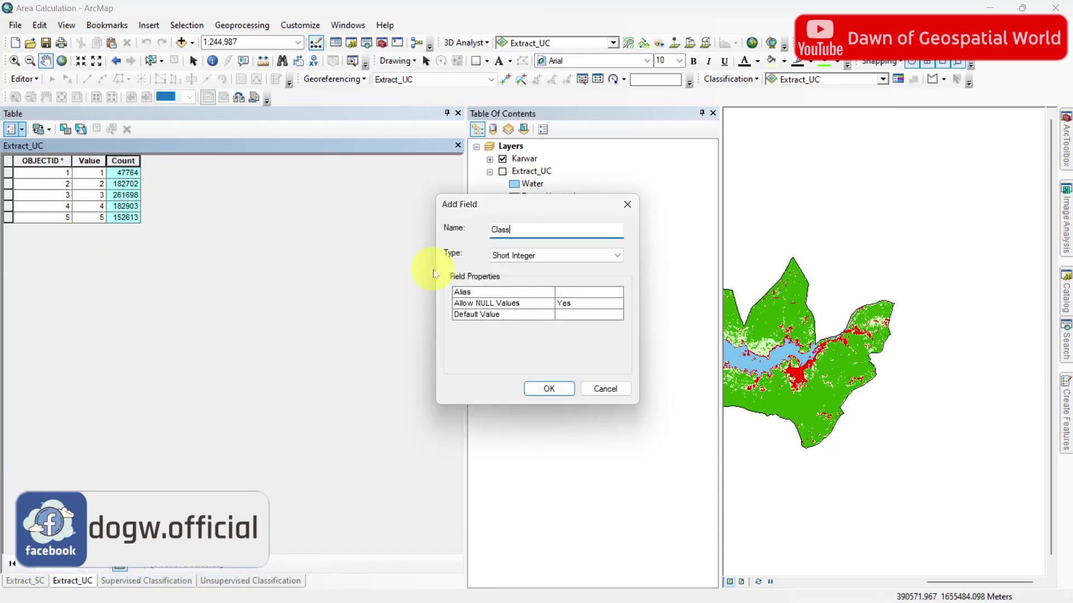
{"action": "left_click", "coordinate": [553, 255]}
{"action": "left_click", "coordinate": [547, 303]}
{"action": "left_click", "coordinate": [549, 390]}
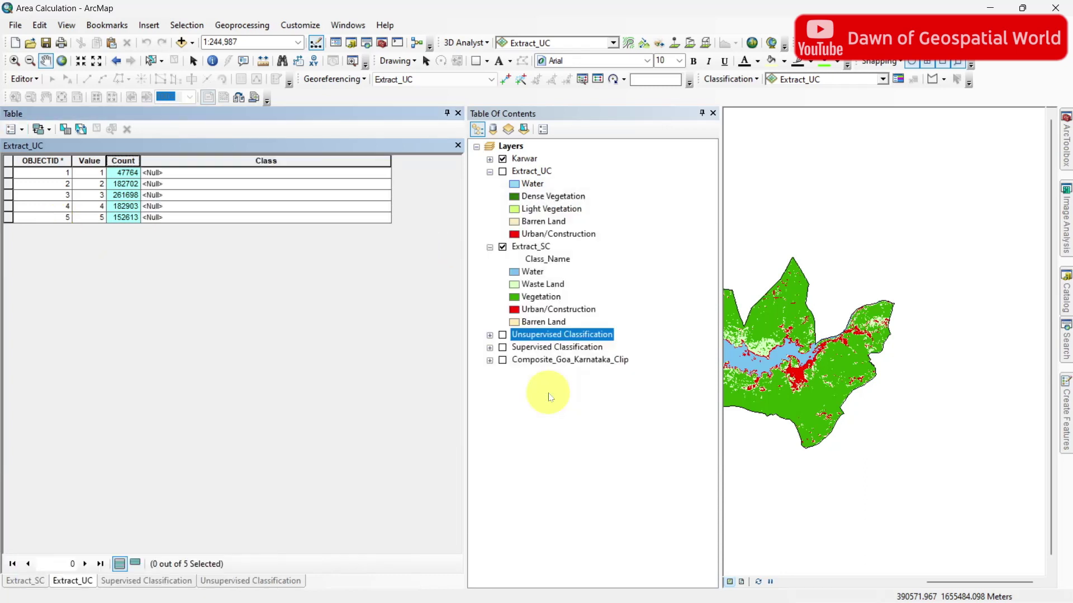
Step: Start editing Extract_UC and enter 'Water' and 'Dense Vegetation' as the first two classes
{"action": "right_click", "coordinate": [531, 171]}
{"action": "left_click", "coordinate": [712, 328]}
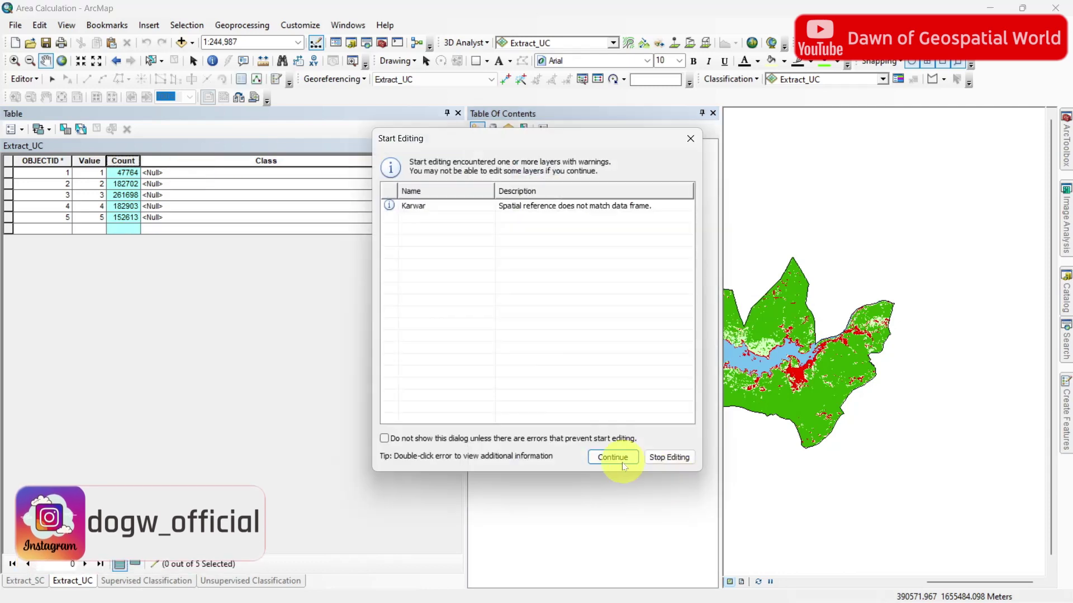
{"action": "left_click", "coordinate": [618, 455]}
{"action": "left_click", "coordinate": [152, 173]}
{"action": "type", "text": "Water"}
{"action": "left_click", "coordinate": [168, 183]}
{"action": "type", "text": "Dense Vegetation"}
Step: Enter 'Light Vegetation', 'Barren Land', 'Urban / Construction', then save and stop editing
{"action": "left_click", "coordinate": [268, 195]}
{"action": "type", "text": "Light Vegetation"}
{"action": "left_click", "coordinate": [249, 206]}
{"action": "type", "text": "Barren Land"}
{"action": "left_click", "coordinate": [217, 217]}
{"action": "type", "text": "Urban / Construction"}
{"action": "left_click", "coordinate": [23, 78]}
{"action": "left_click", "coordinate": [42, 115]}
Step: Close Extract_UC's table and open the Extract_SC attribute table
{"action": "left_click_drag", "start_coordinate": [388, 159], "coordinate": [282, 160]}
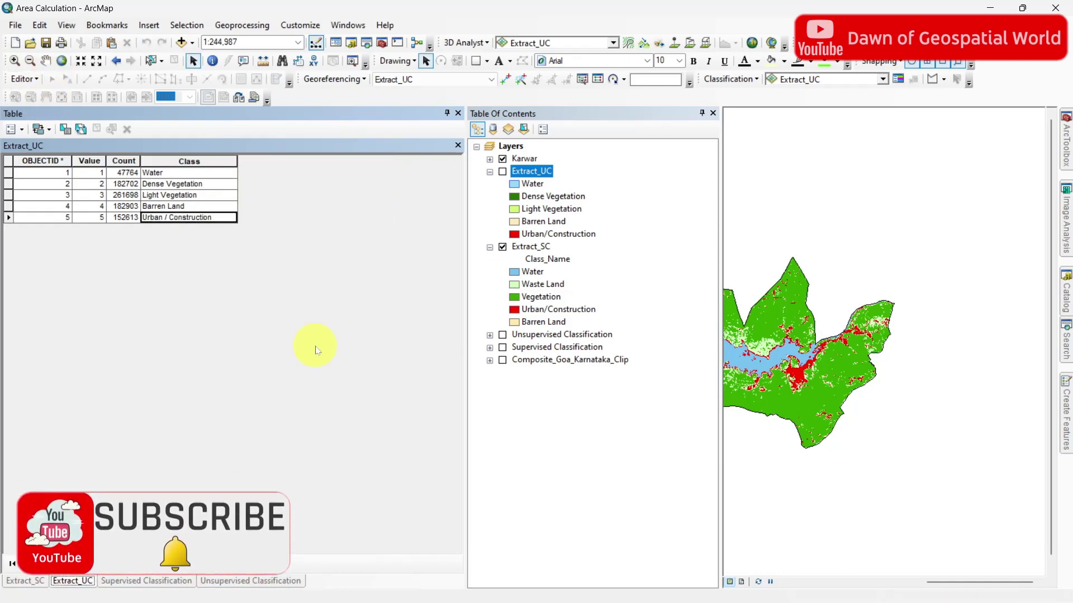
{"action": "left_click", "coordinate": [457, 112]}
{"action": "left_click", "coordinate": [65, 246]}
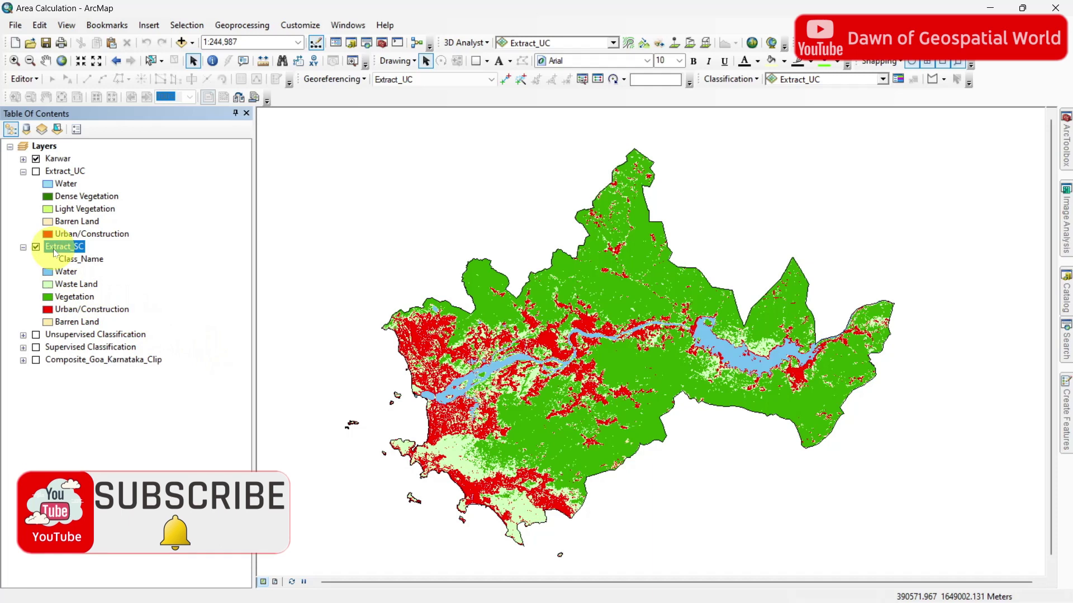
{"action": "right_click", "coordinate": [65, 246]}
{"action": "left_click", "coordinate": [86, 290]}
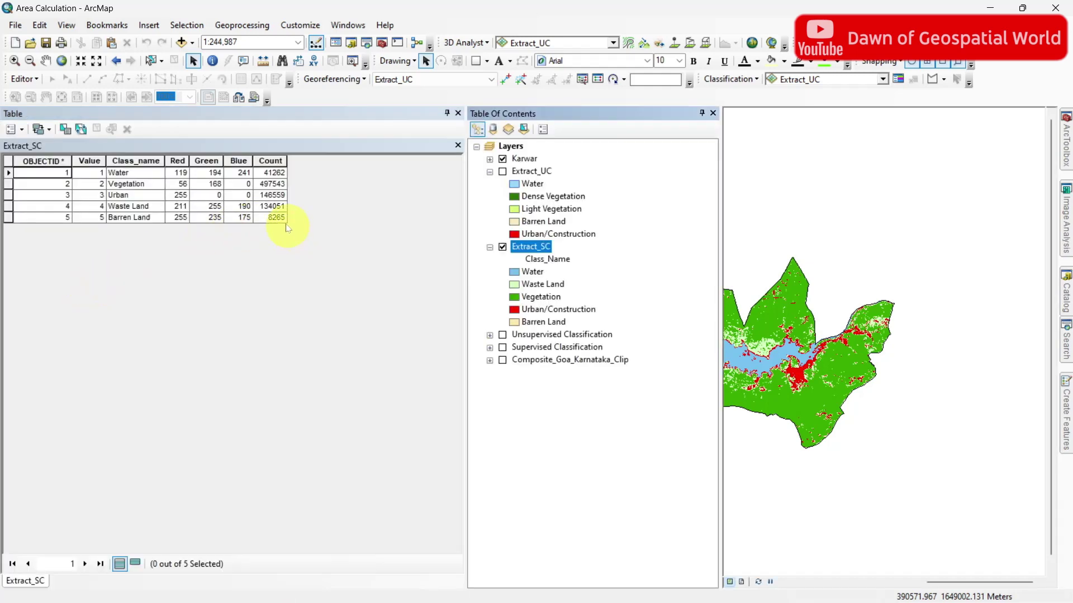
Step: Add a Text field named 'Area' to the Extract_SC table
{"action": "left_click", "coordinate": [22, 130]}
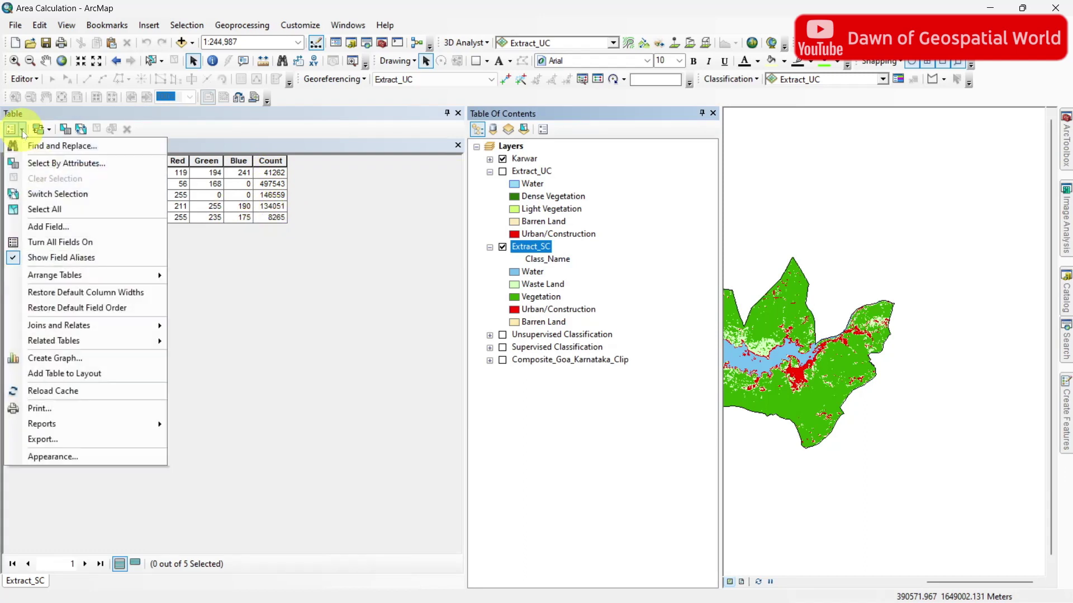
{"action": "left_click", "coordinate": [53, 227]}
{"action": "type", "text": "Area"}
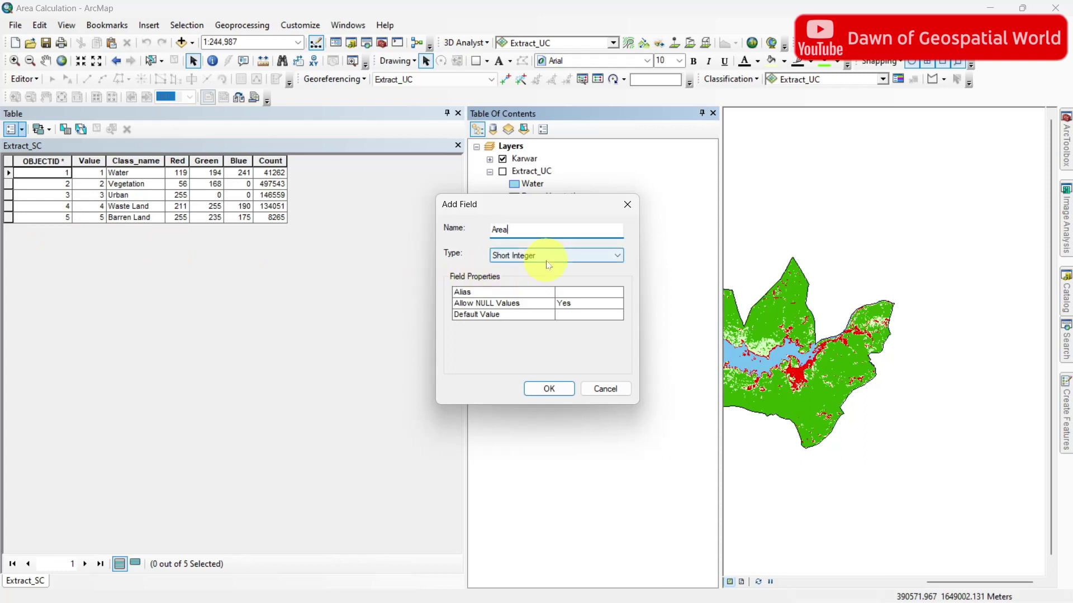
{"action": "left_click", "coordinate": [545, 258]}
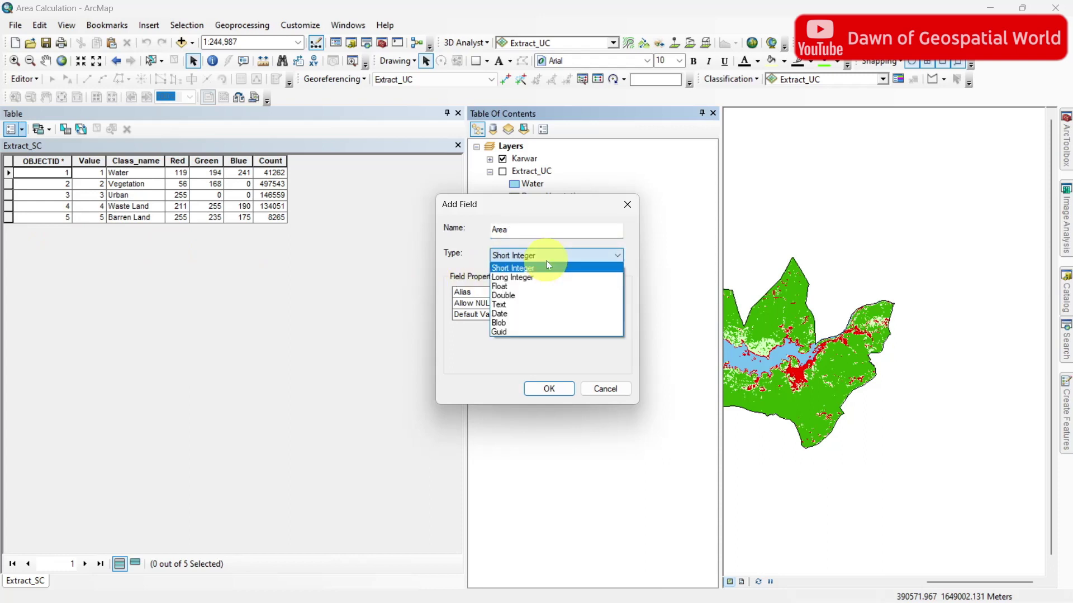
{"action": "left_click", "coordinate": [534, 305]}
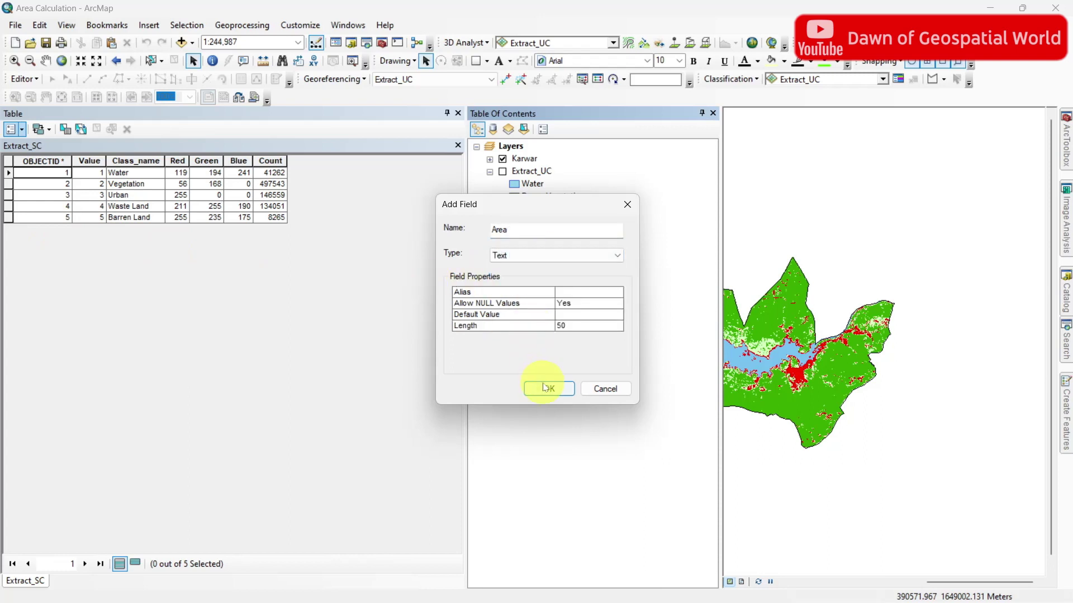
{"action": "left_click", "coordinate": [548, 388]}
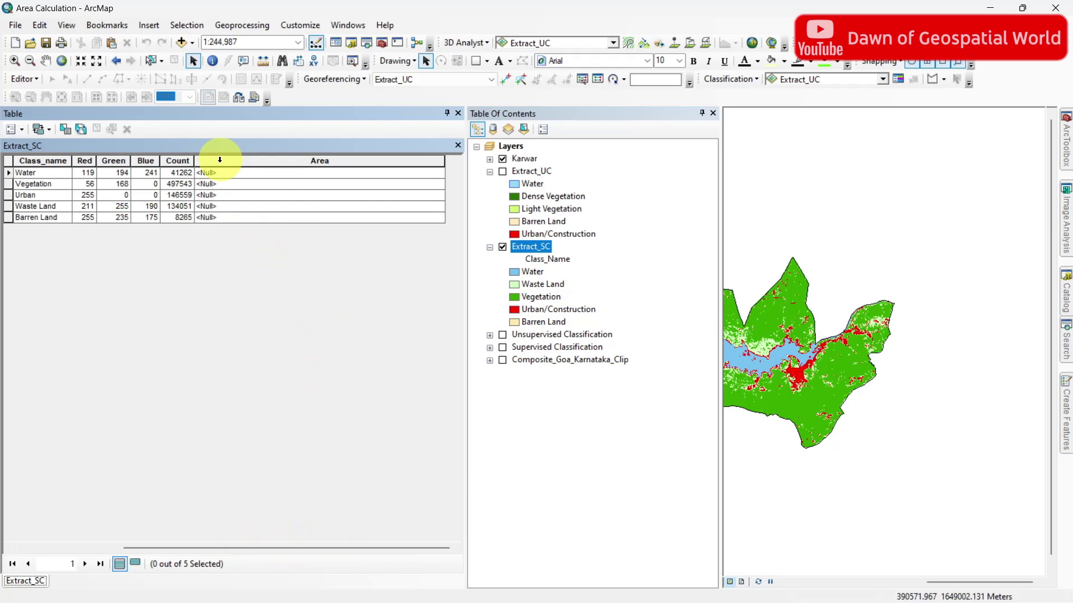
Step: Launch Field Calculator on the new Area column
{"action": "left_click", "coordinate": [220, 160]}
{"action": "right_click", "coordinate": [222, 164]}
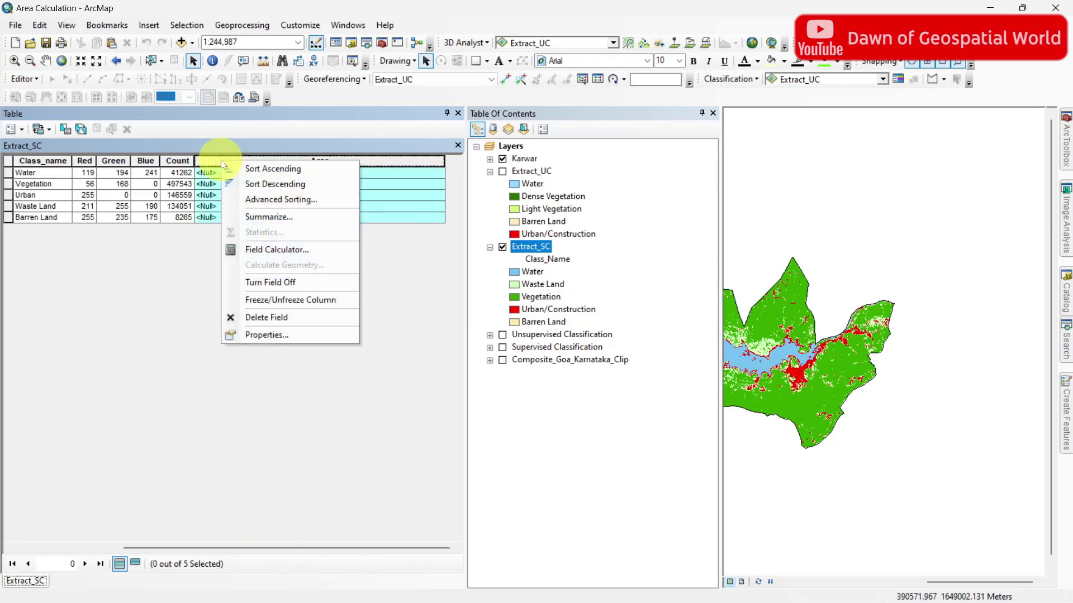
{"action": "left_click", "coordinate": [290, 254]}
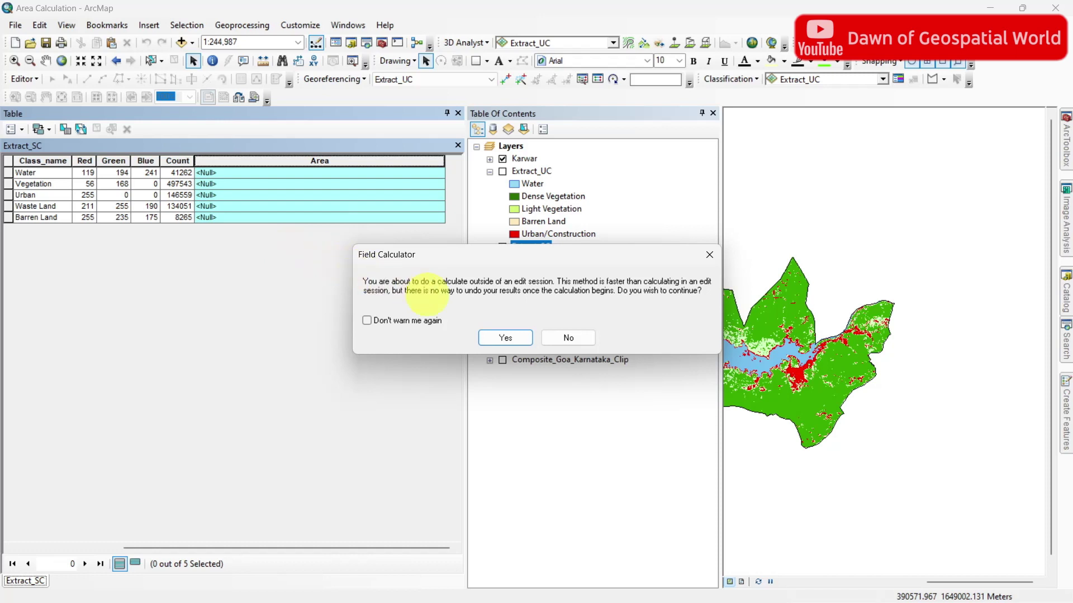
Step: Calculate Area as [Count]*30*30/1000000, giving square kilometres per class (Water 37.1358)
{"action": "left_click", "coordinate": [501, 339]}
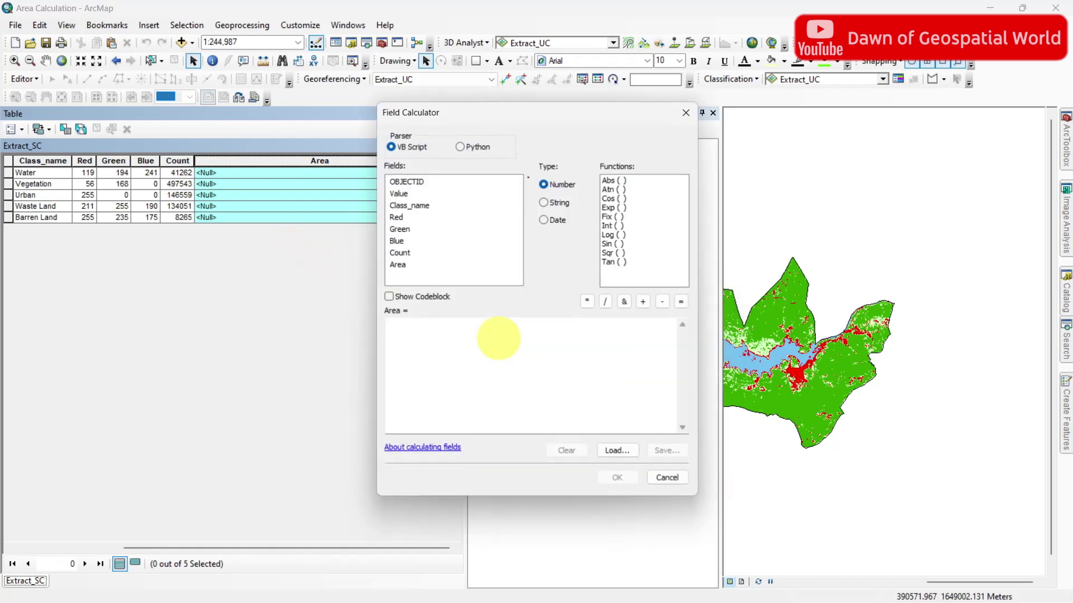
{"action": "double_click", "coordinate": [407, 255]}
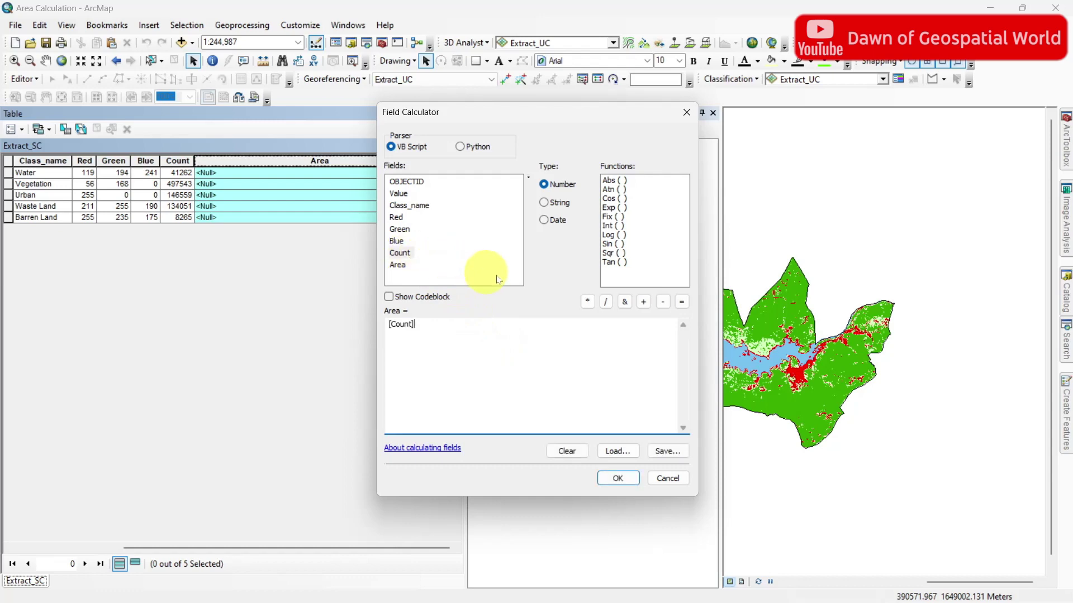
{"action": "left_click", "coordinate": [587, 302]}
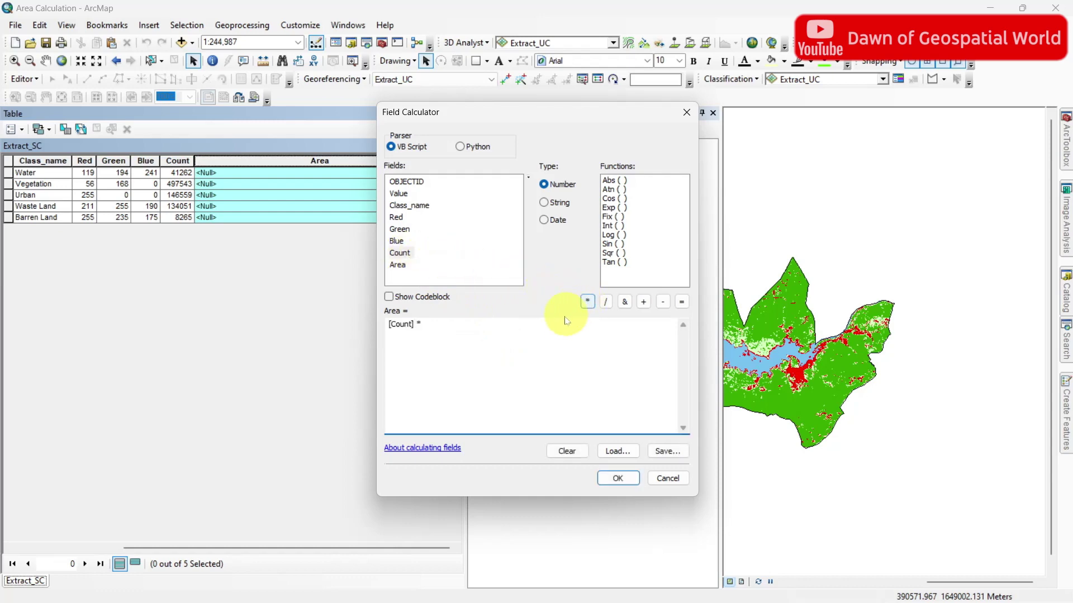
{"action": "type", "text": "30"}
{"action": "left_click", "coordinate": [588, 302]}
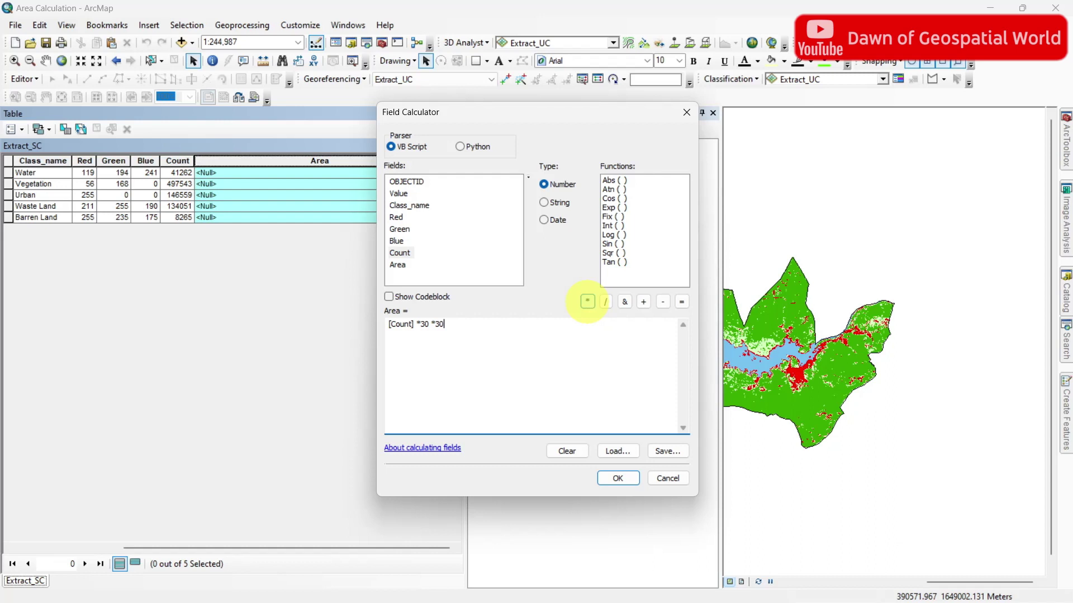
{"action": "left_click", "coordinate": [607, 303]}
{"action": "left_click", "coordinate": [618, 479]}
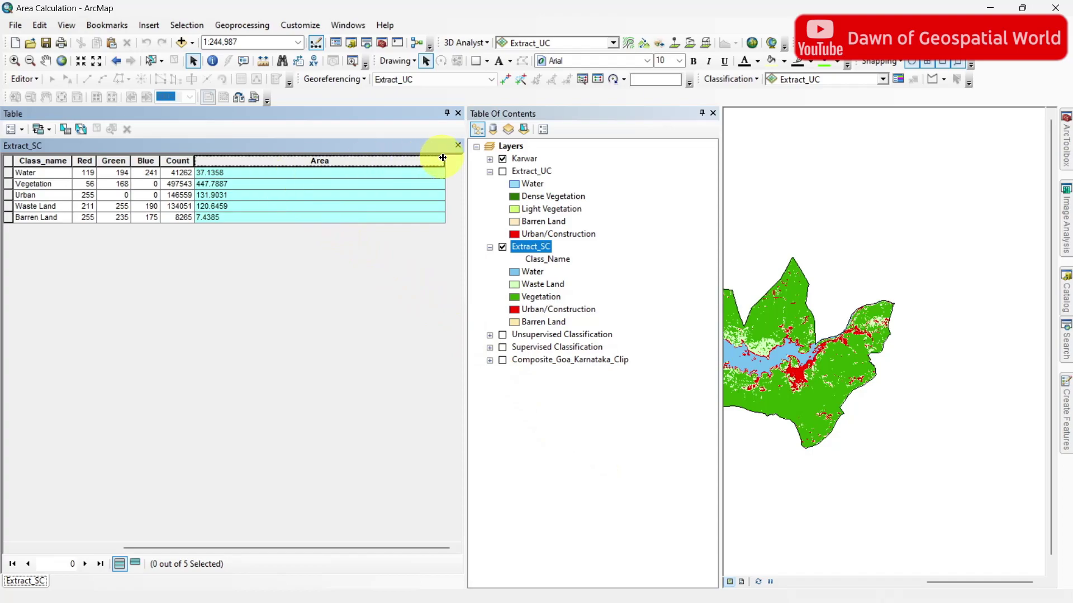
Step: Hide Extract_SC, display Extract_UC, and briefly check its attribute table
{"action": "left_click_drag", "start_coordinate": [286, 156], "coordinate": [287, 155]}
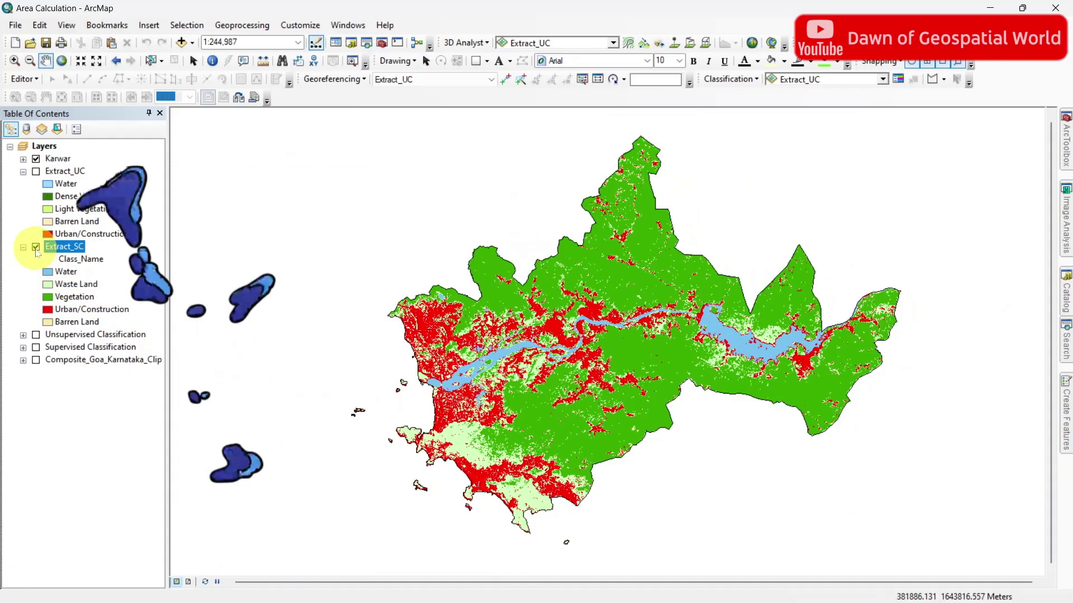
{"action": "left_click", "coordinate": [35, 246]}
{"action": "left_click", "coordinate": [35, 171]}
{"action": "left_click", "coordinate": [65, 172]}
{"action": "right_click", "coordinate": [65, 171]}
{"action": "left_click", "coordinate": [106, 210]}
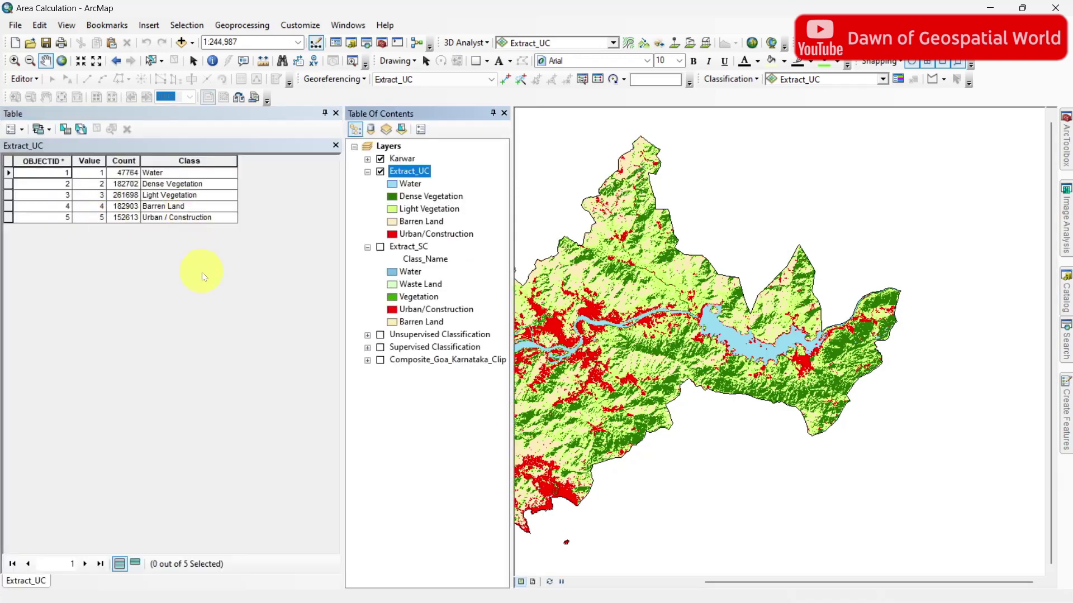
{"action": "left_click", "coordinate": [336, 112]}
Step: Search tools for 'raster to vector' and open Raster to Polygon
{"action": "left_click", "coordinate": [1066, 342]}
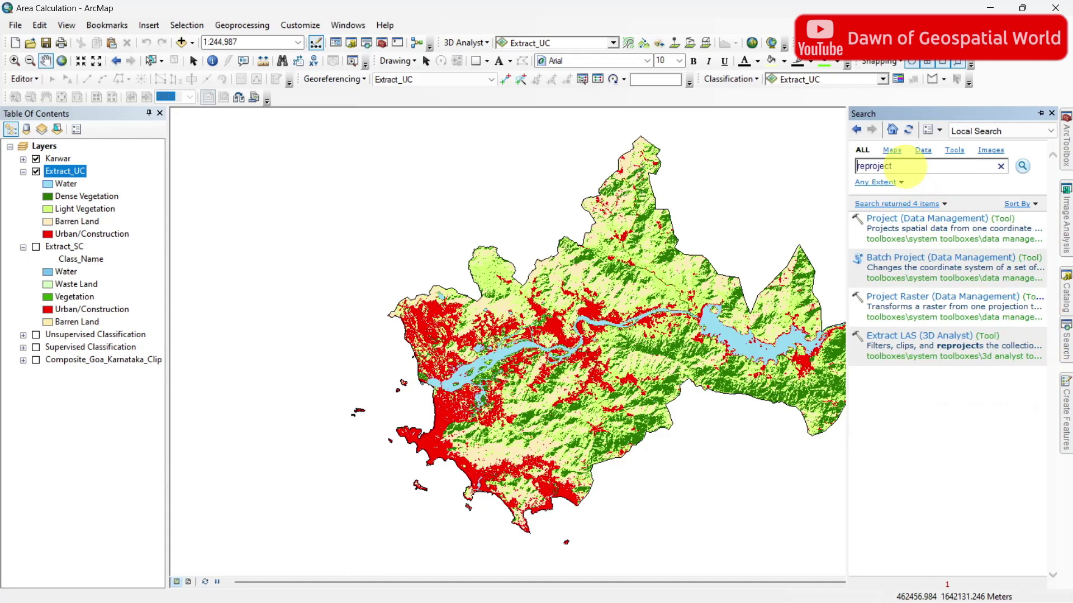
{"action": "double_click", "coordinate": [906, 166]}
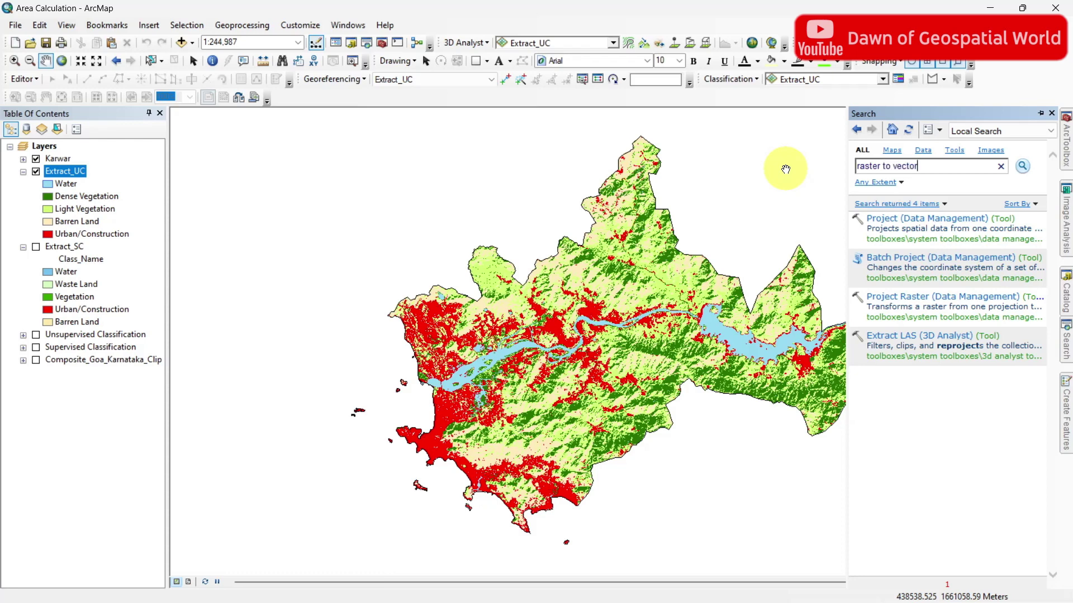
{"action": "type", "text": "raster to vector"}
{"action": "key", "text": "Return"}
{"action": "left_click", "coordinate": [916, 295]}
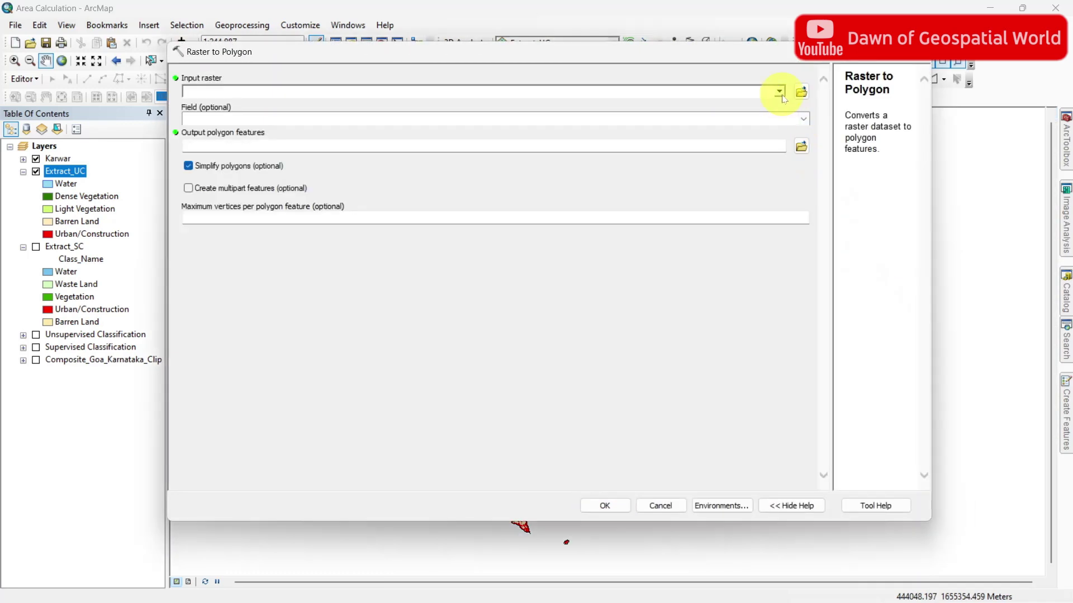
Step: Convert Extract_UC to polygon layer RasterT_Extract1 and view its 40916-row attribute table
{"action": "left_click", "coordinate": [779, 92]}
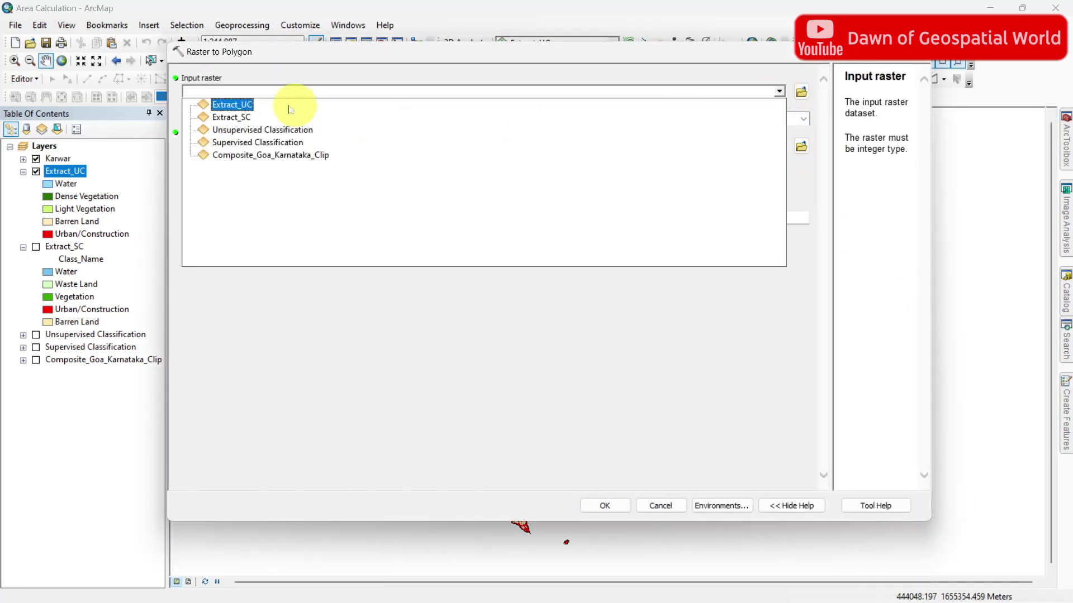
{"action": "left_click", "coordinate": [247, 104]}
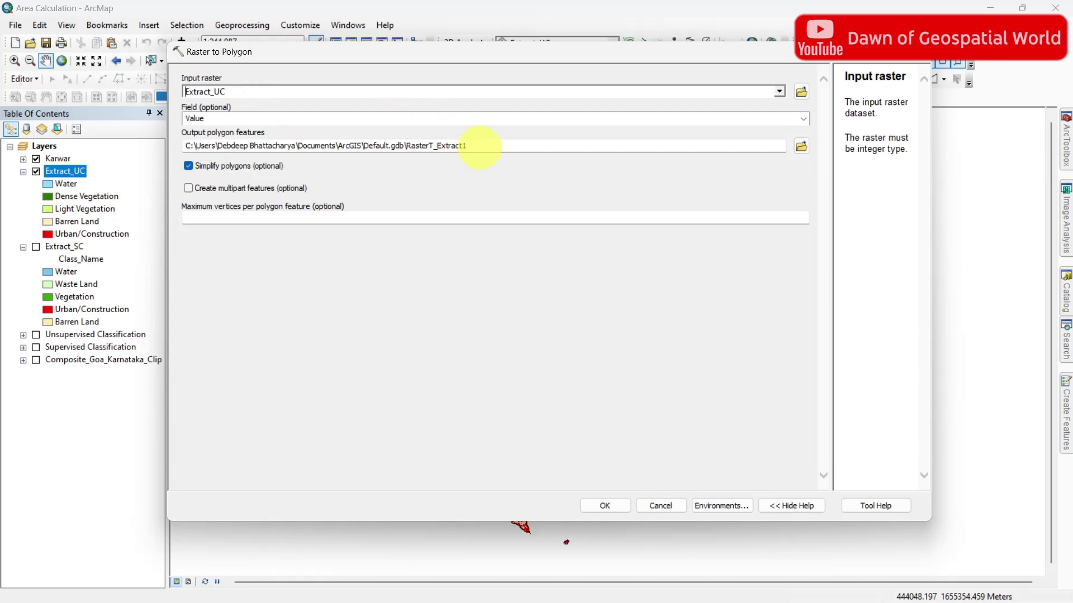
{"action": "left_click", "coordinate": [605, 506]}
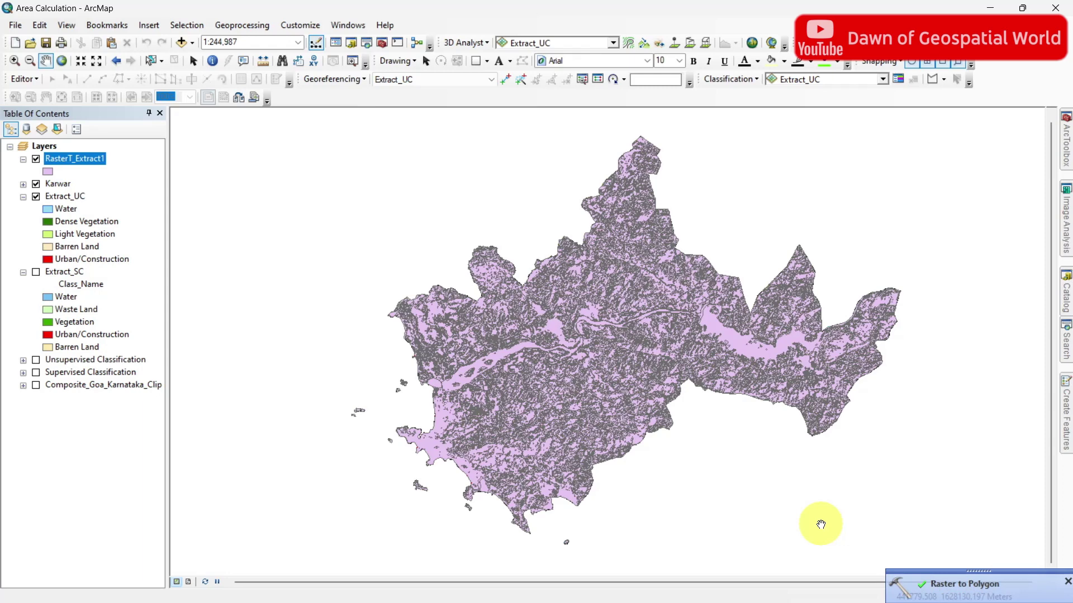
{"action": "right_click", "coordinate": [63, 162]}
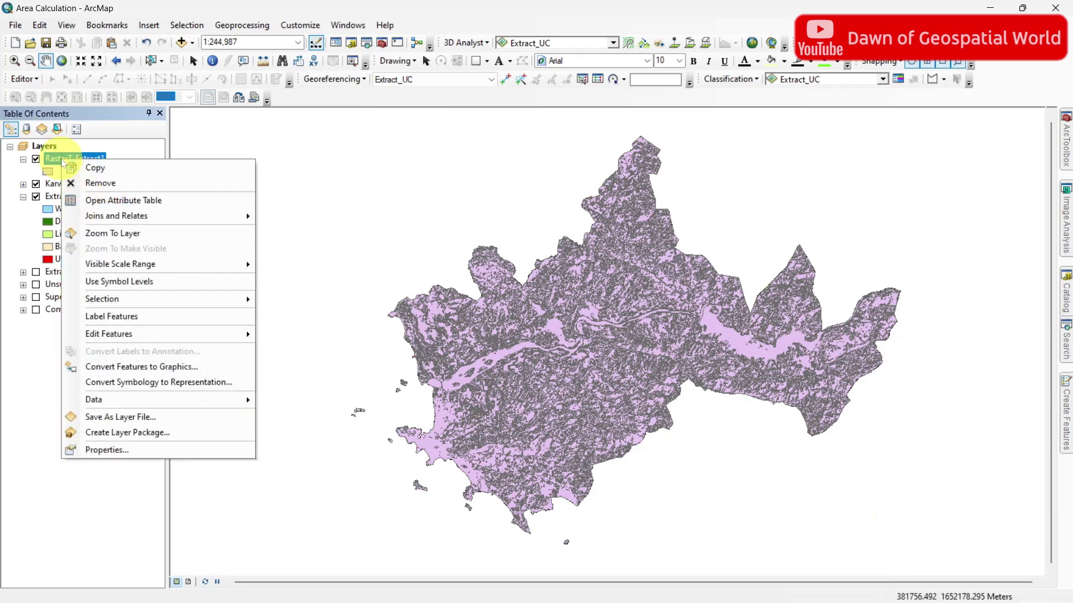
{"action": "left_click", "coordinate": [106, 200]}
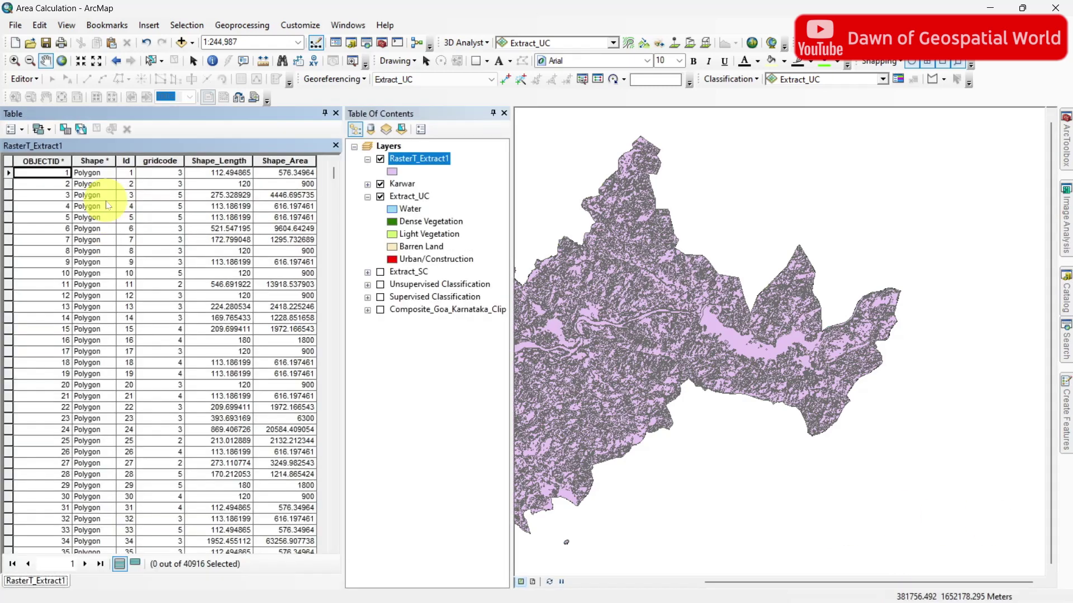
{"action": "left_click", "coordinate": [244, 25]}
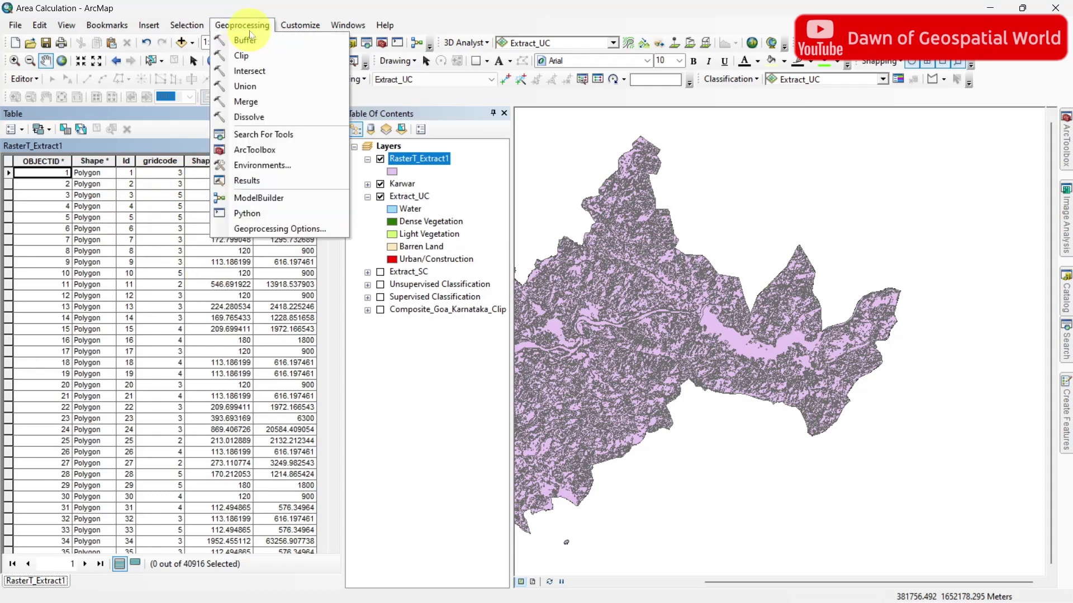
Step: Dissolve RasterT_Extract1 by the gridcode field into RasterT_Extract1_Dissolve
{"action": "left_click", "coordinate": [270, 115]}
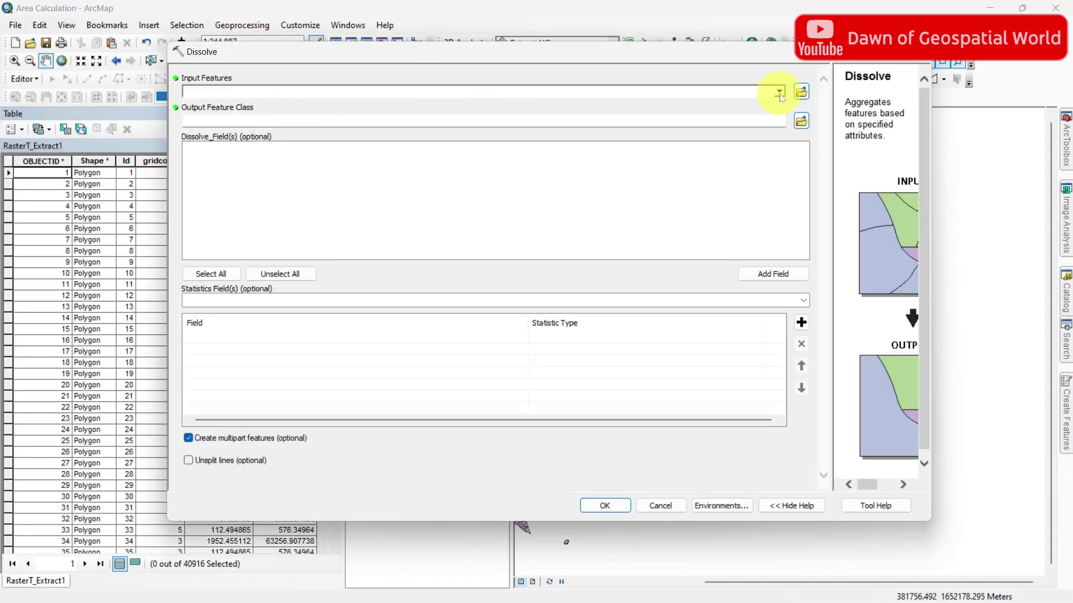
{"action": "left_click", "coordinate": [778, 91]}
{"action": "left_click", "coordinate": [241, 105]}
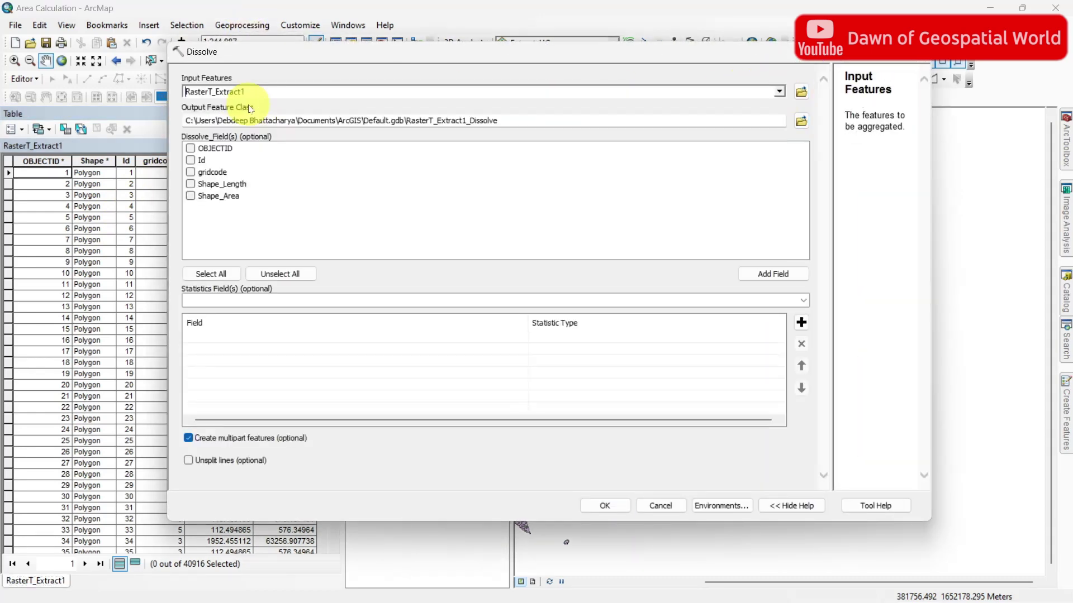
{"action": "left_click", "coordinate": [192, 172]}
{"action": "left_click", "coordinate": [612, 508]}
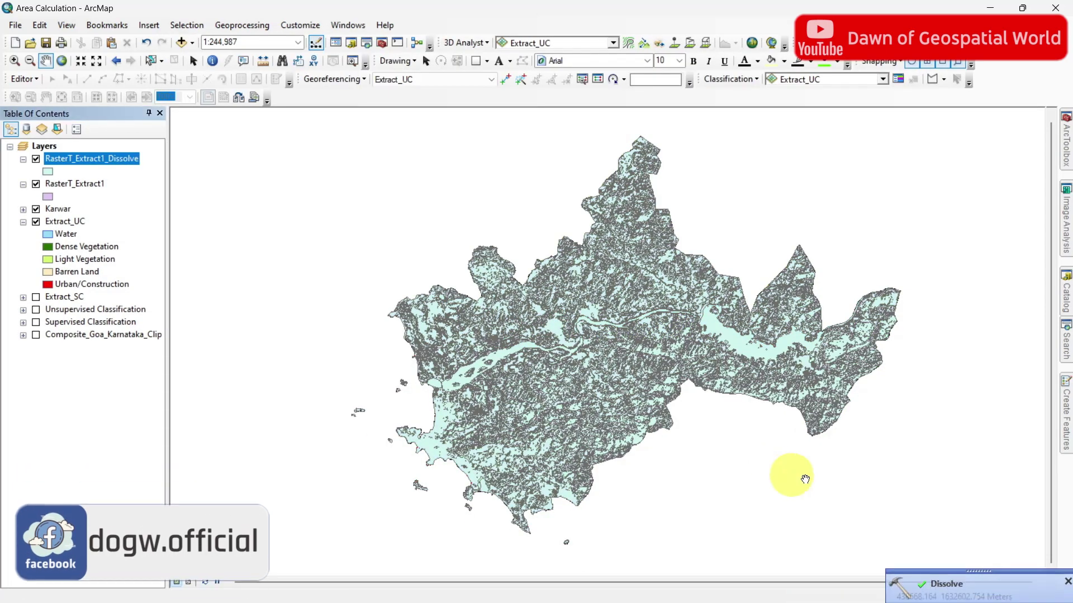
Step: Hide RasterT_Extract1 and view the dissolved layer's five-polygon attribute table
{"action": "left_click", "coordinate": [36, 184]}
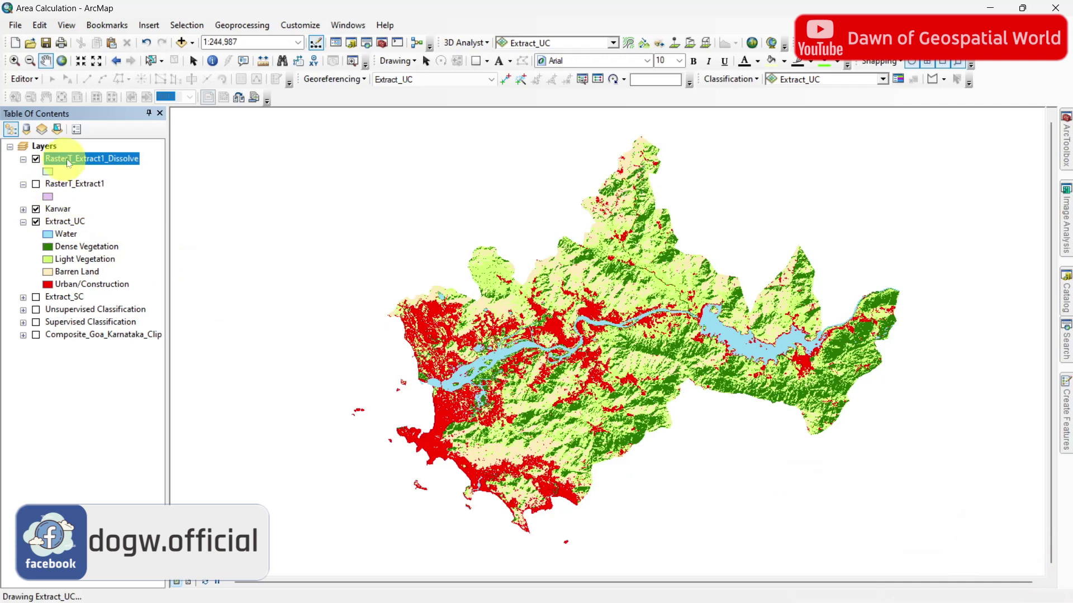
{"action": "right_click", "coordinate": [56, 159]}
{"action": "left_click", "coordinate": [109, 199]}
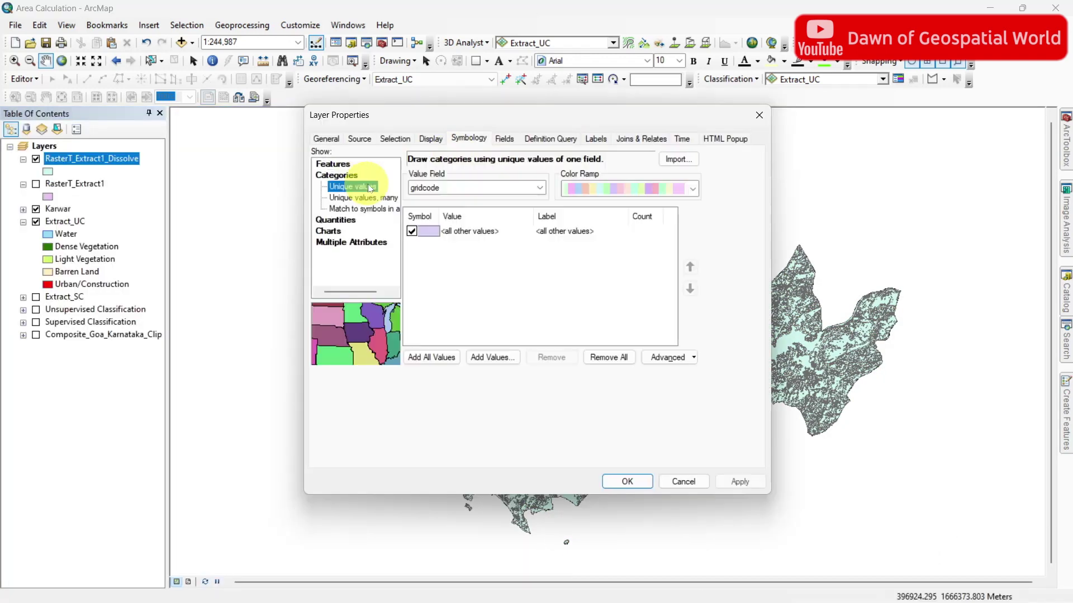
Step: Add all gridcode values to the unique-values list and choose a fill colour for one class
{"action": "left_click", "coordinate": [433, 357]}
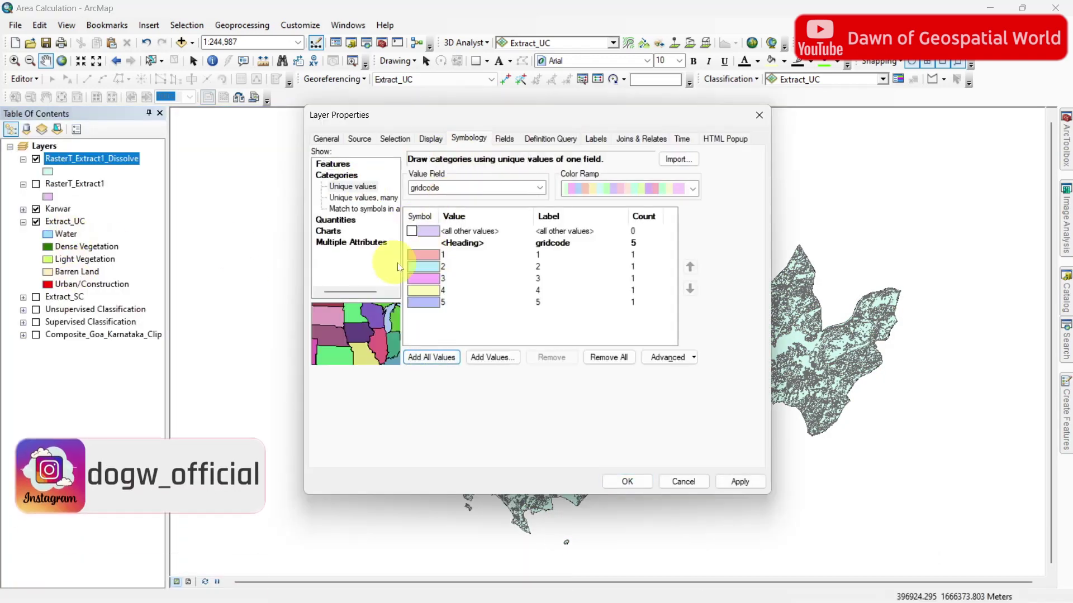
{"action": "double_click", "coordinate": [423, 267]}
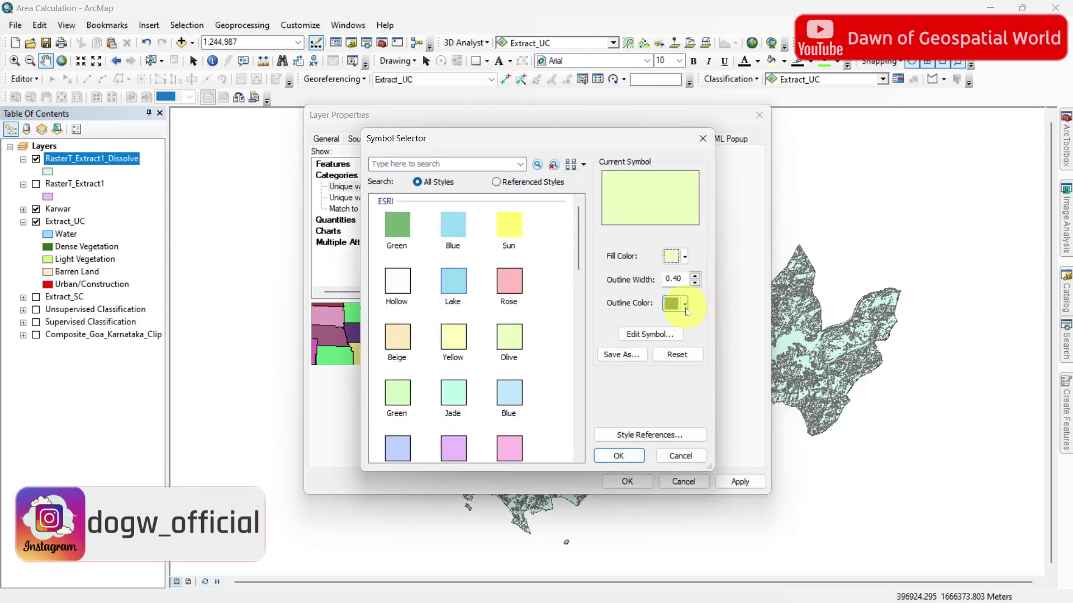
{"action": "left_click", "coordinate": [684, 257]}
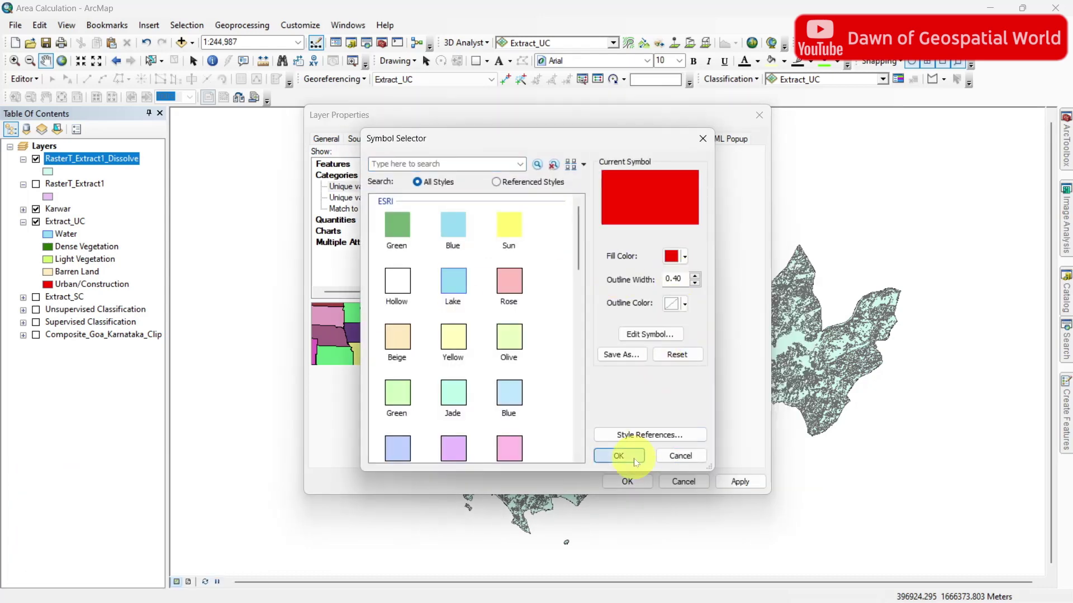
Step: Label gridcode values 3, 4 and 5 as Light Vegetation, Barren Land and Urban/Construction, and apply
{"action": "left_click", "coordinate": [552, 279]}
{"action": "type", "text": "Light Vegetation"}
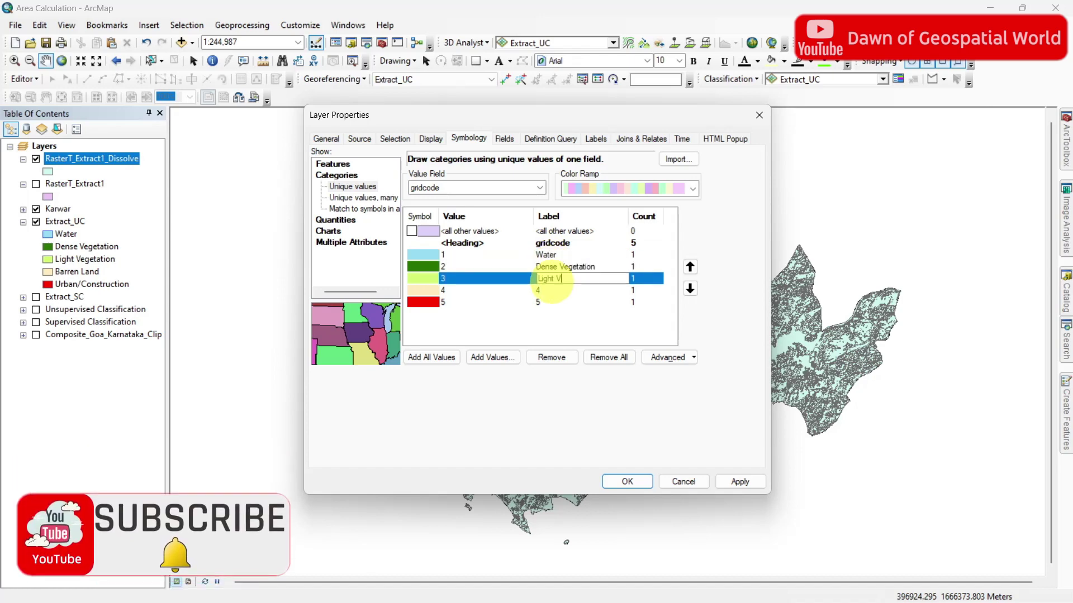
{"action": "left_click", "coordinate": [552, 290]}
{"action": "type", "text": "Barren Land"}
{"action": "left_click", "coordinate": [553, 301]}
{"action": "type", "text": "Urban/Construction"}
{"action": "left_click", "coordinate": [627, 482]}
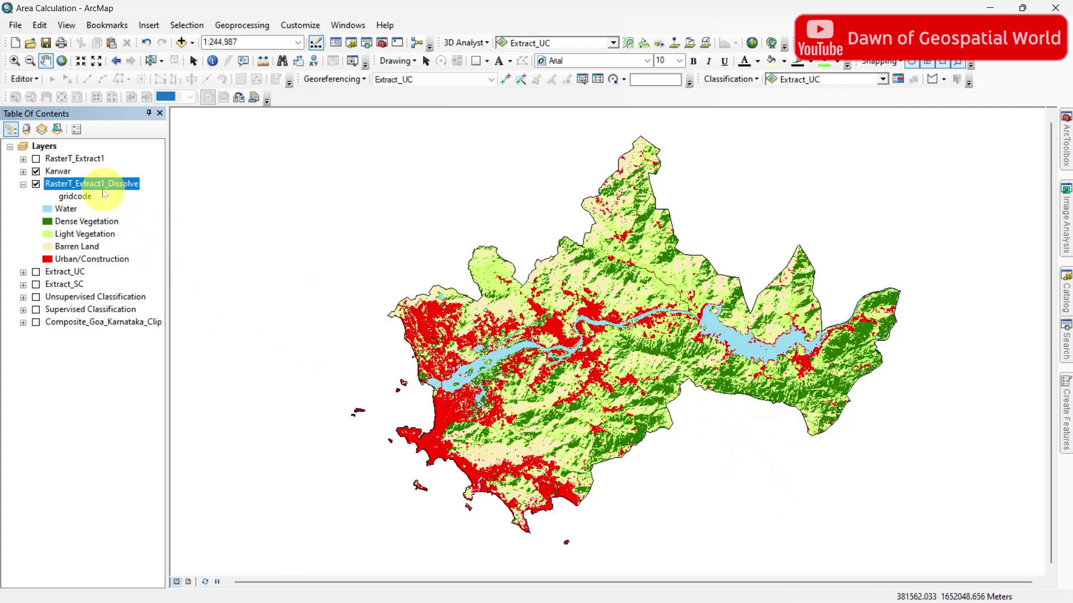
{"action": "right_click", "coordinate": [100, 190]}
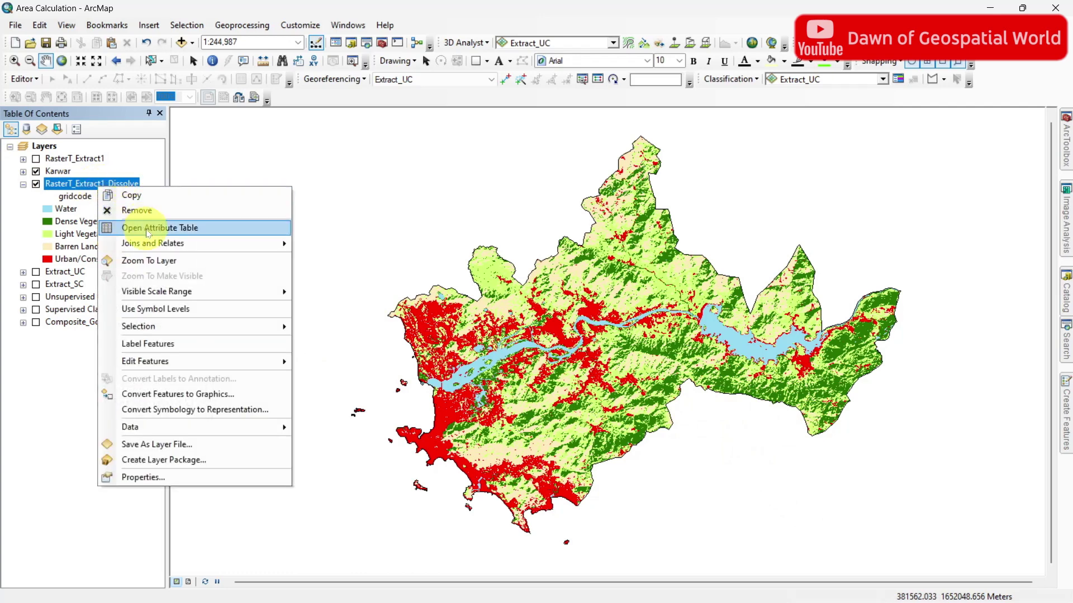